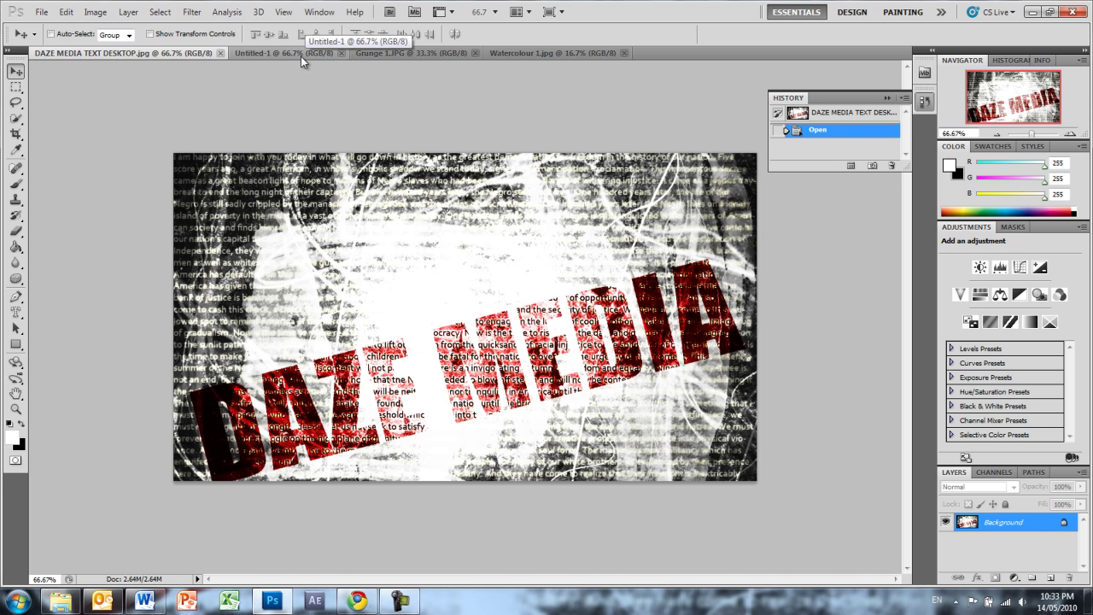
Verify in Canvas Size that Untitled-1 measures 1280 x 720 pixels, leaving it unchanged.
click(301, 57)
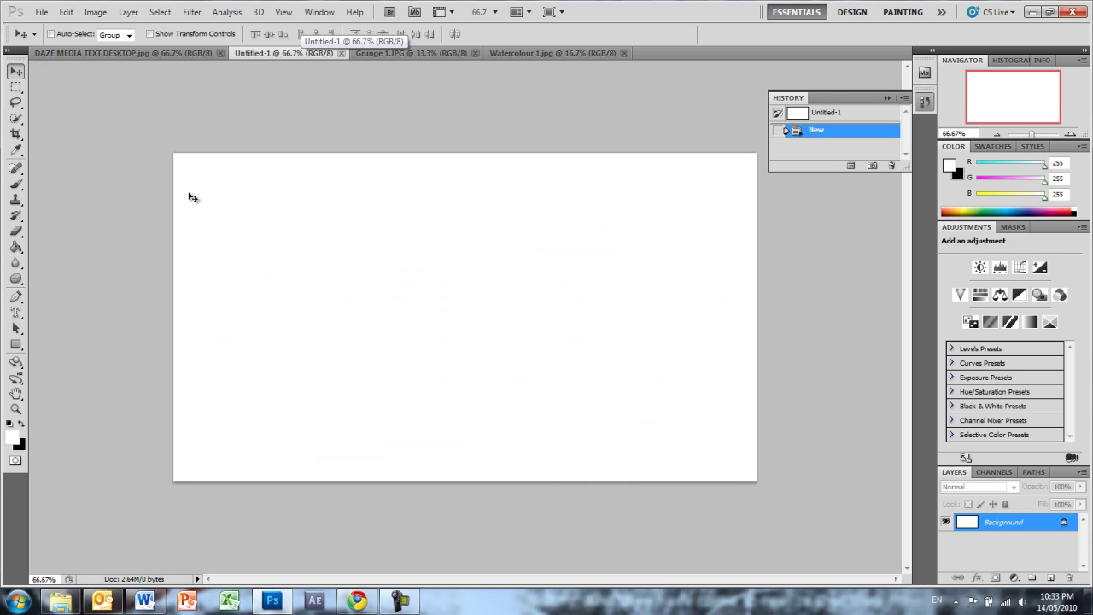
click(94, 12)
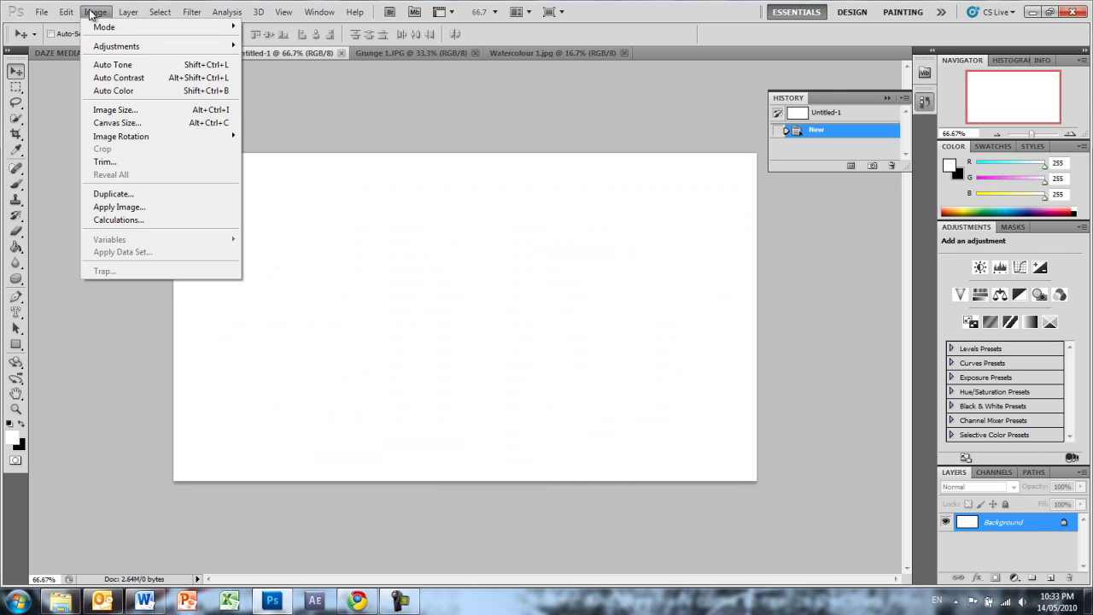
click(153, 128)
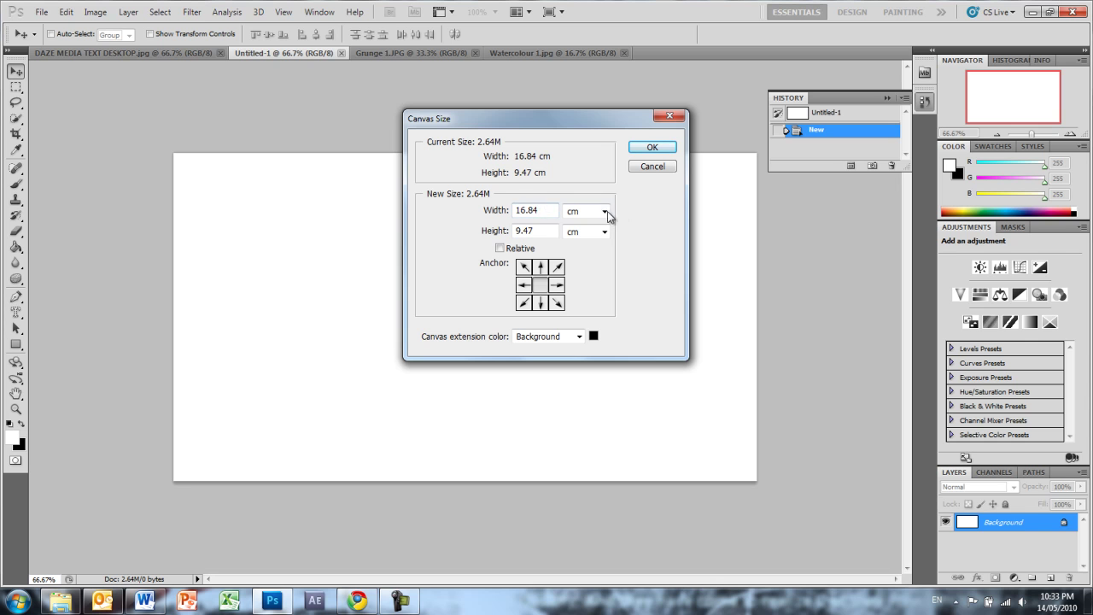
click(605, 211)
click(579, 212)
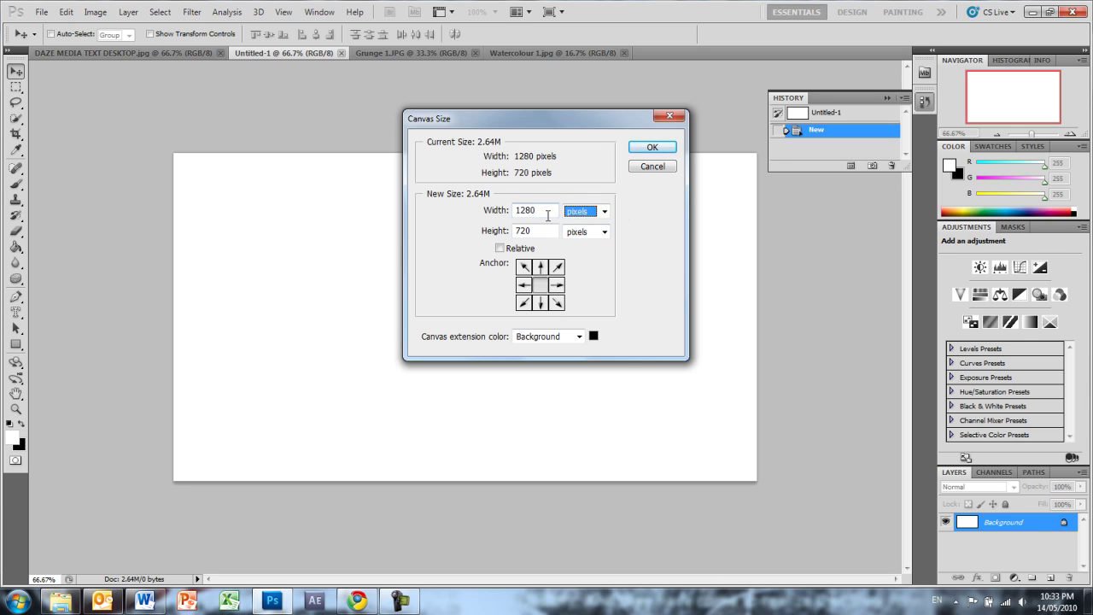
click(646, 169)
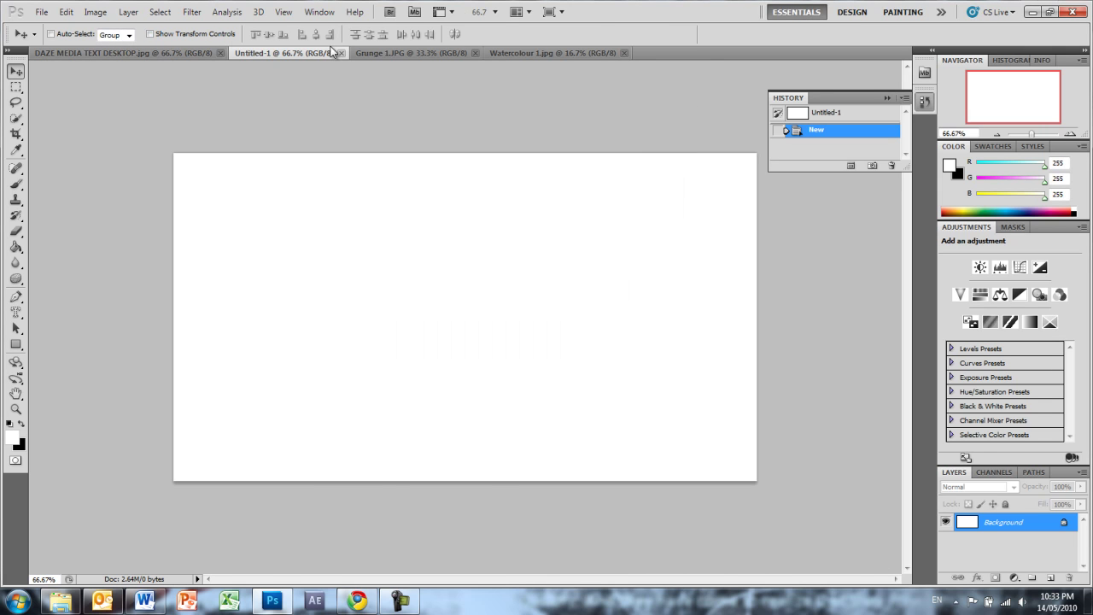
Compare the Grunge 1.JPG and Watercolour 1.jpg textures, ending on Grunge 1.JPG.
click(420, 54)
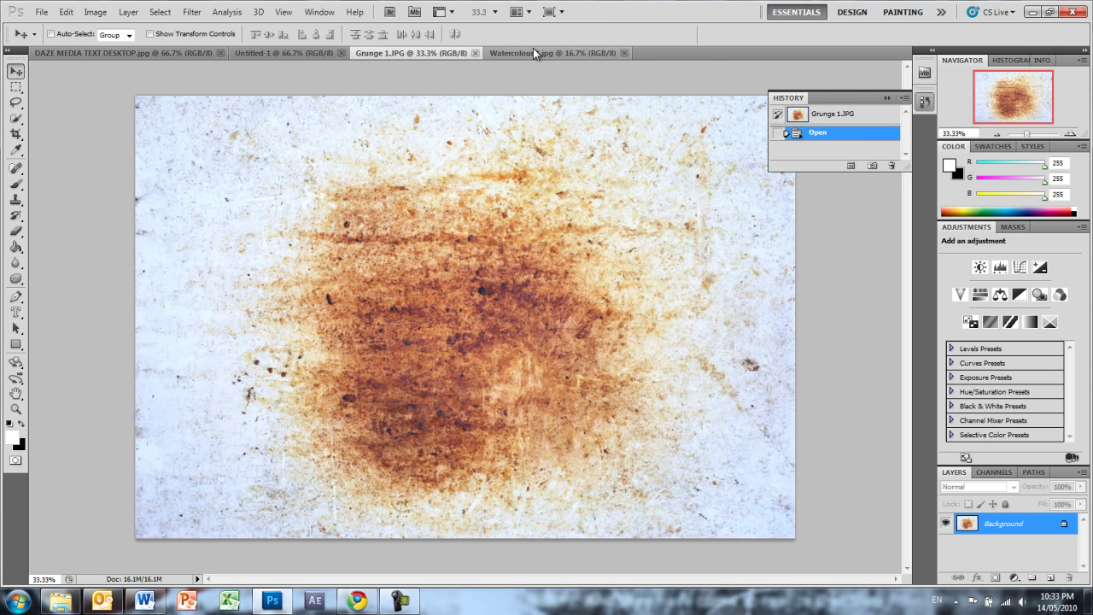
click(517, 53)
click(419, 53)
click(513, 54)
click(419, 53)
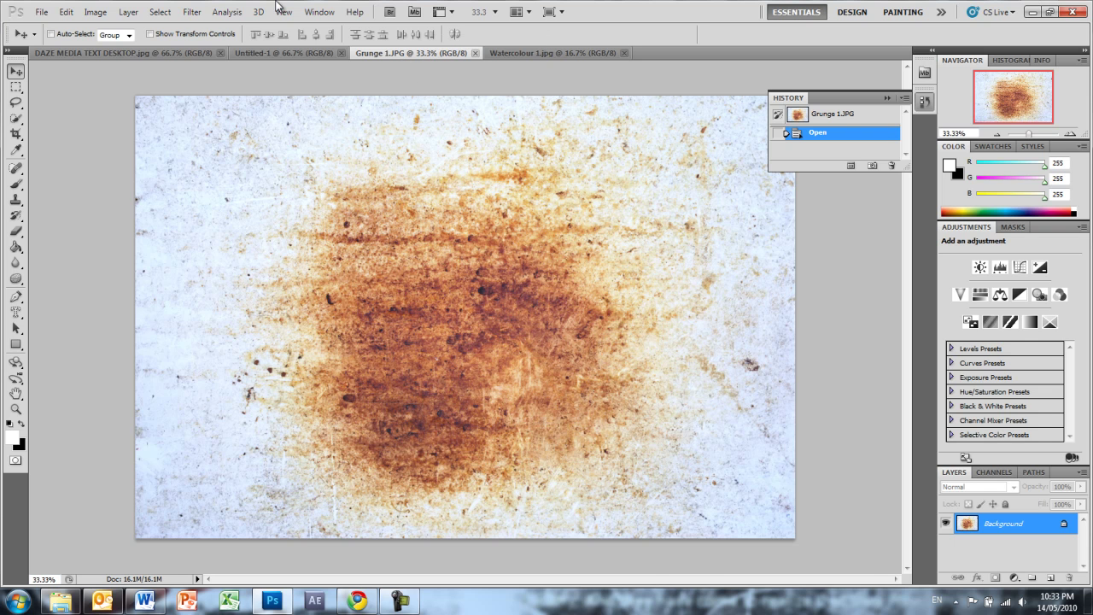
Desaturate Grunge 1.JPG with Hue/Saturation at -100 saturation and select the whole image.
key(ctrl+u)
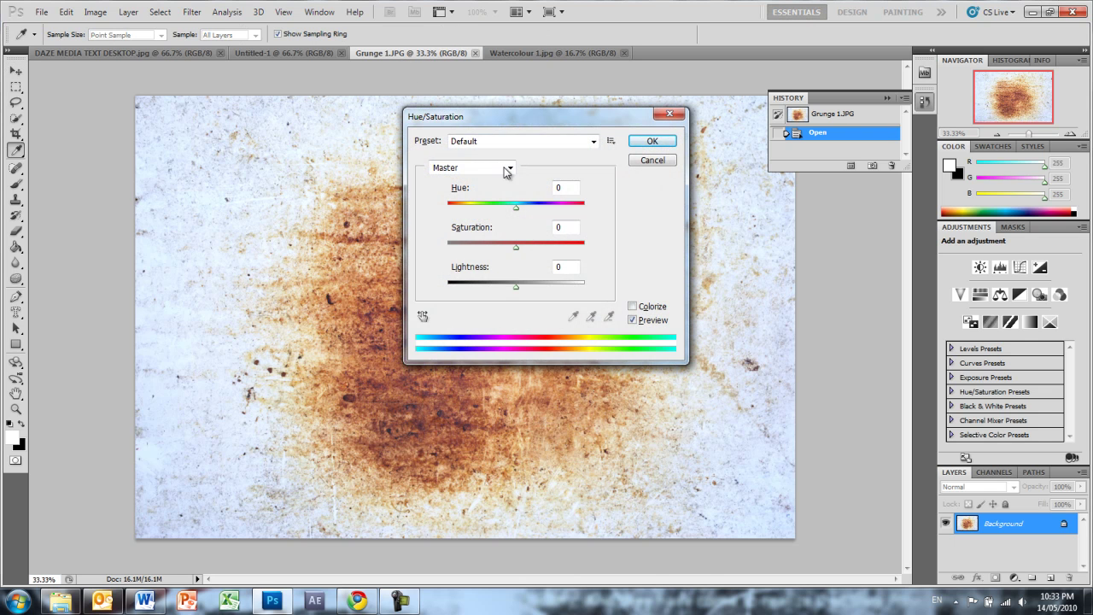
drag(516, 251, 440, 244)
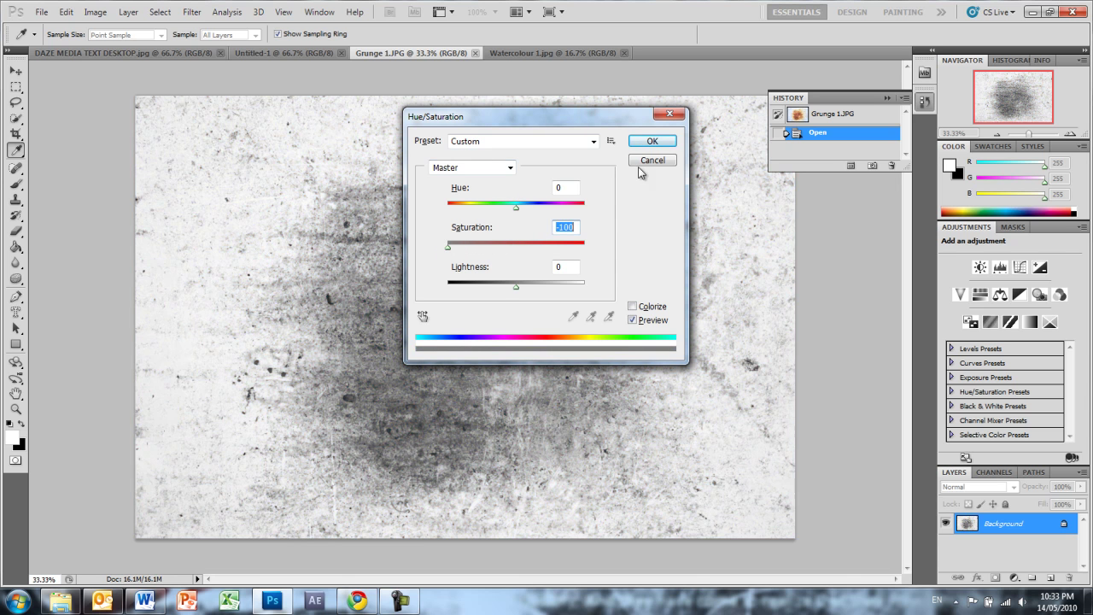
click(655, 143)
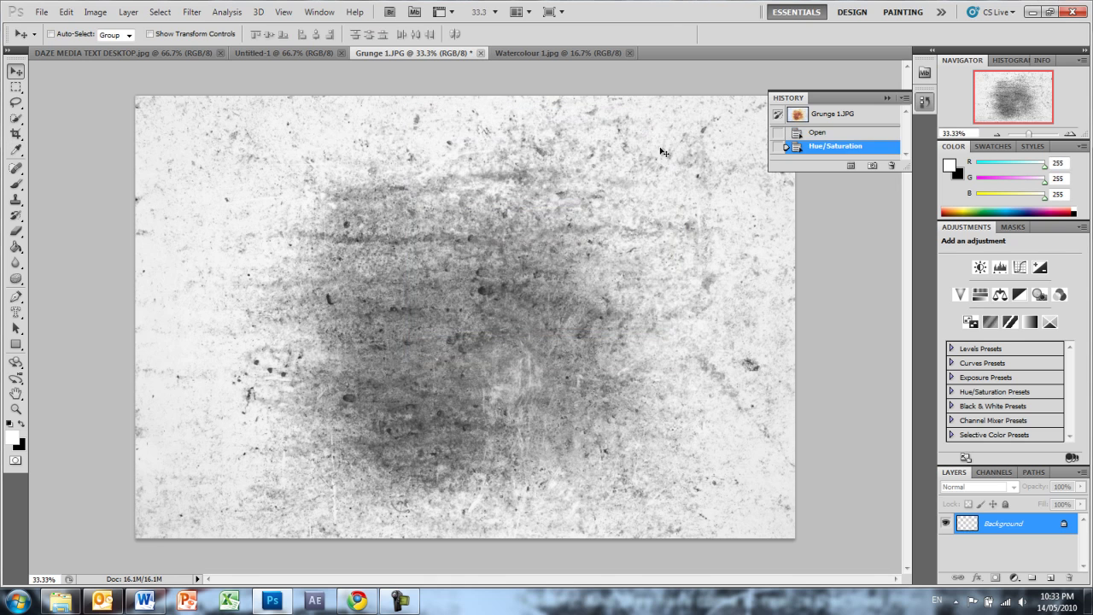
key(v)
key(ctrl+a)
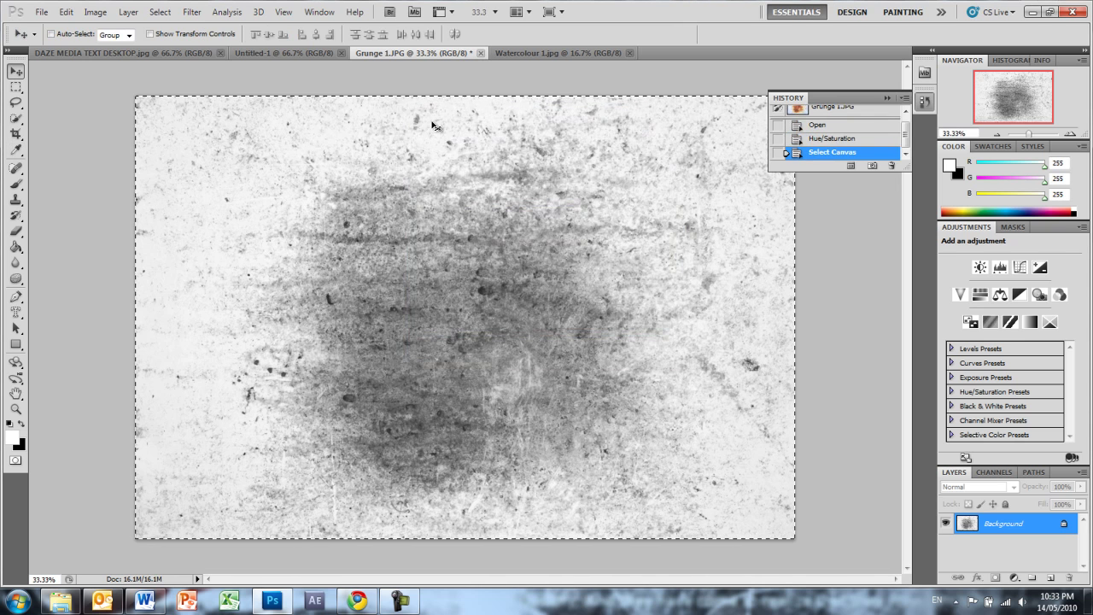
Paste the greyscale grunge into Untitled-1 as Layer 1 and scale it down toward canvas size.
click(293, 58)
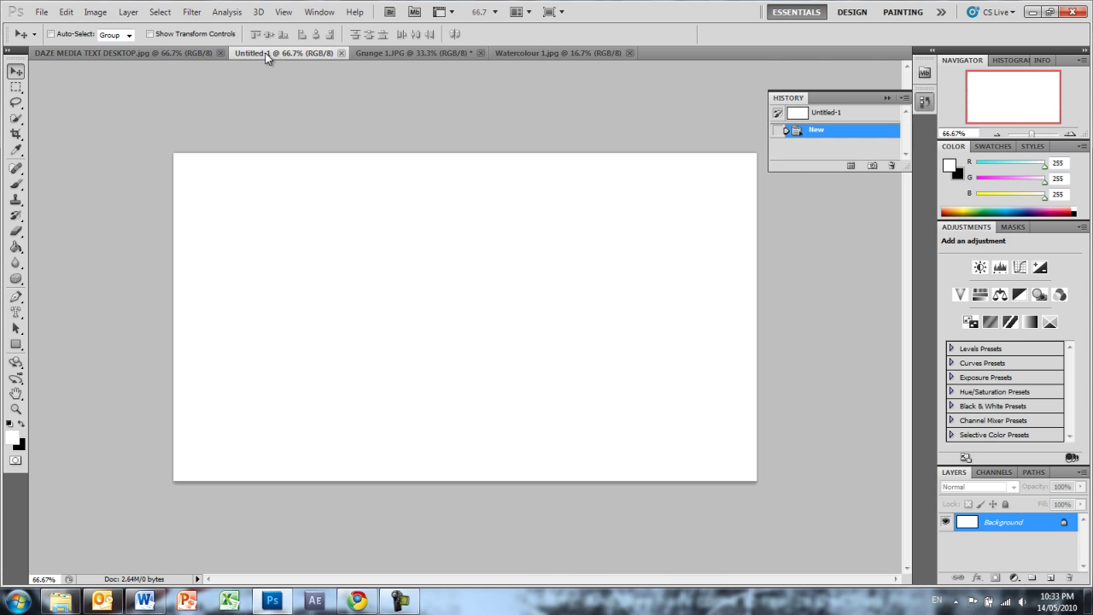
key(ctrl+v)
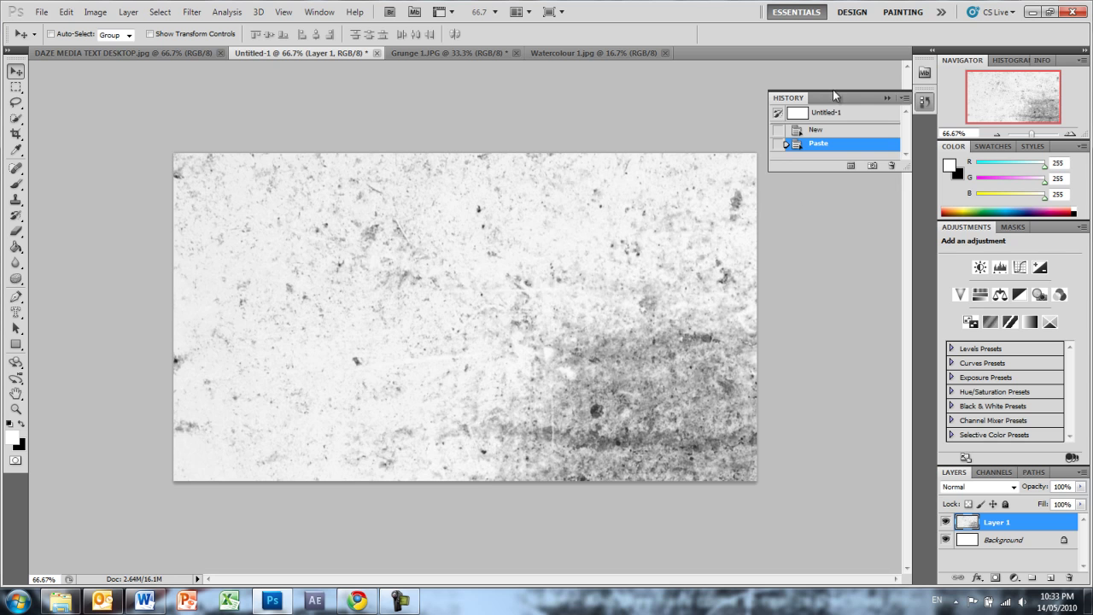
drag(1032, 134, 1026, 135)
click(188, 34)
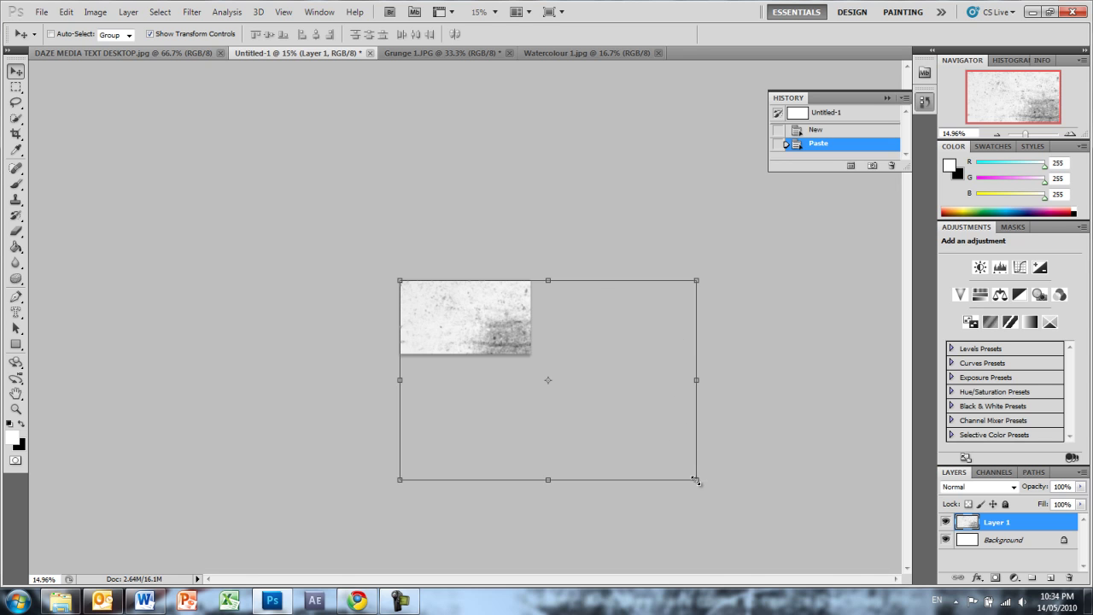
drag(697, 481, 539, 349)
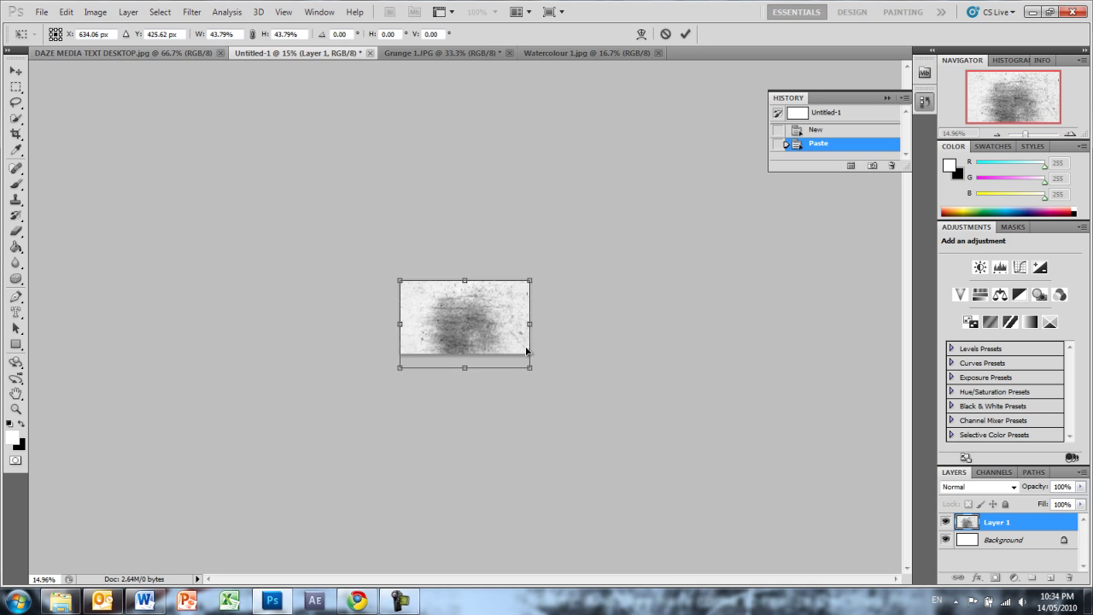
drag(472, 341, 474, 339)
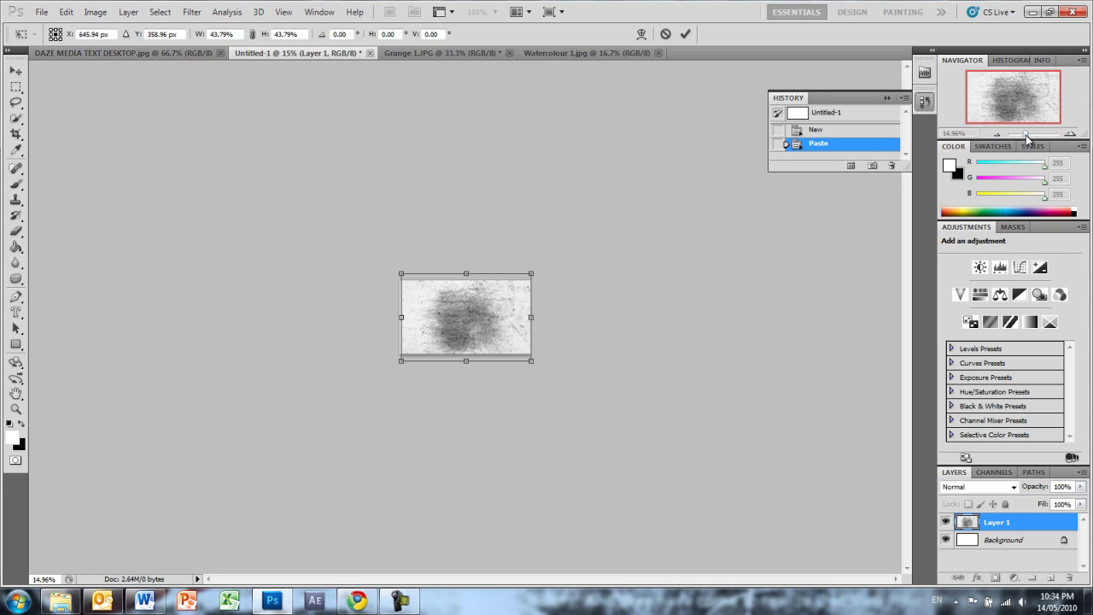
drag(1027, 137, 1032, 135)
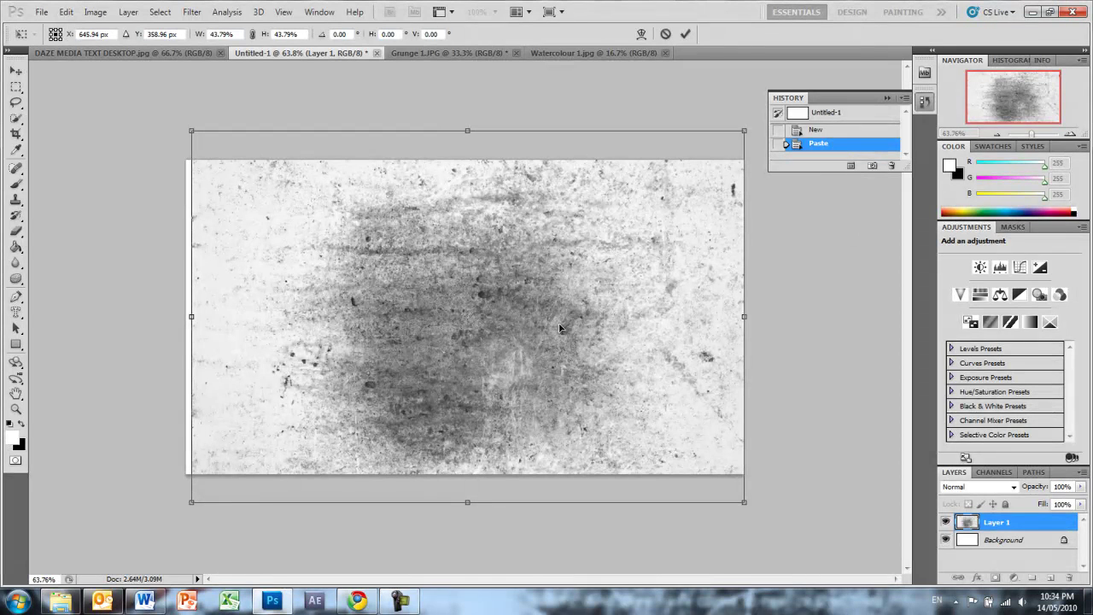
click(685, 36)
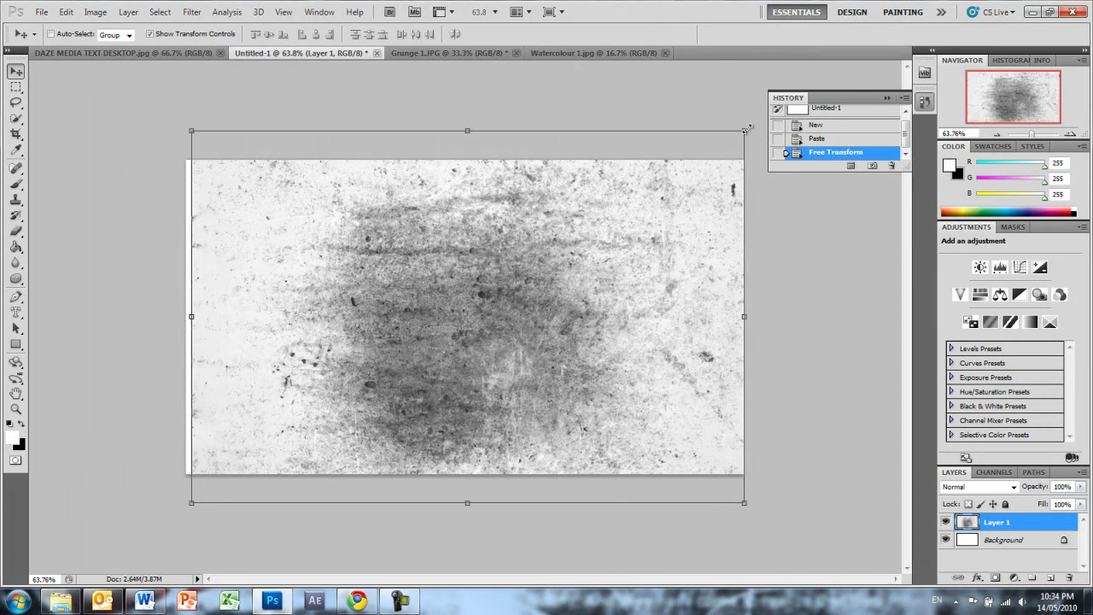
Adjust the grunge layer to cover the canvas edges, invert it, and close Grunge 1.JPG.
drag(553, 284, 548, 283)
key(i)
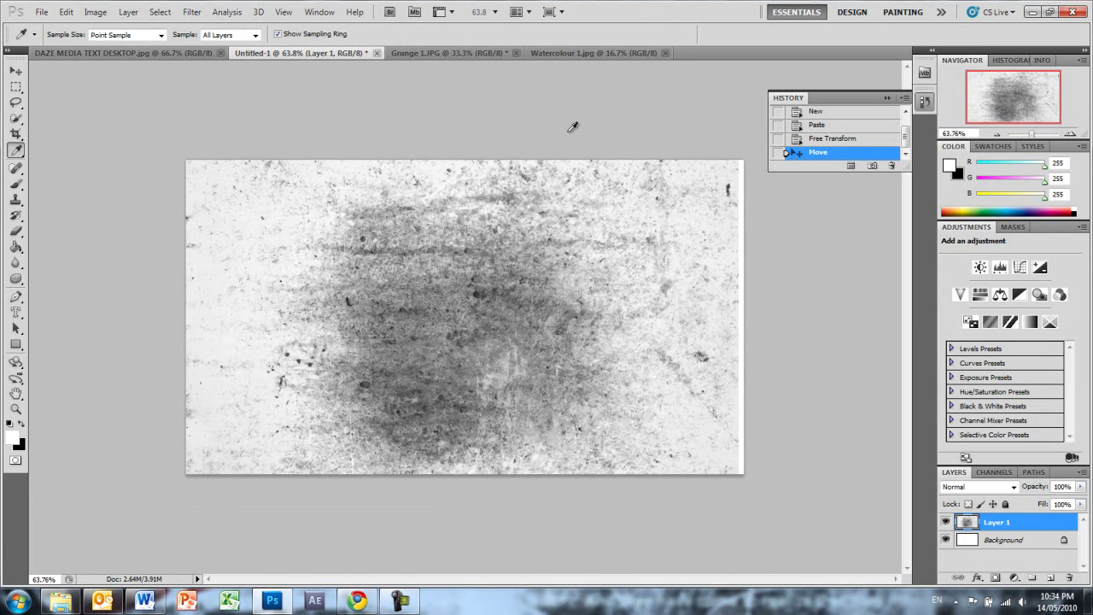
click(15, 71)
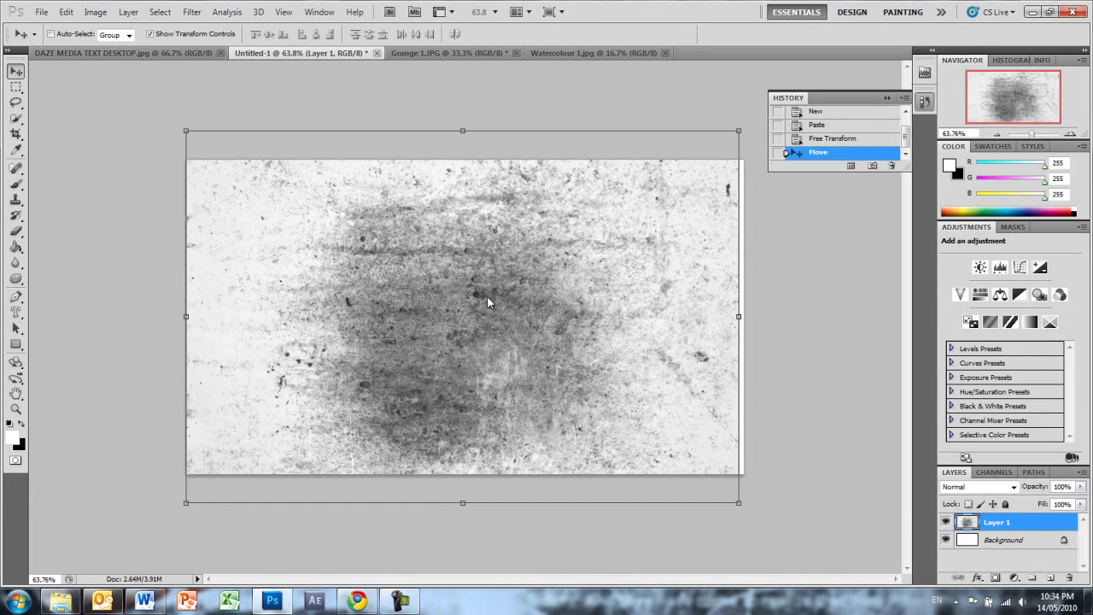
key(shift+Right)
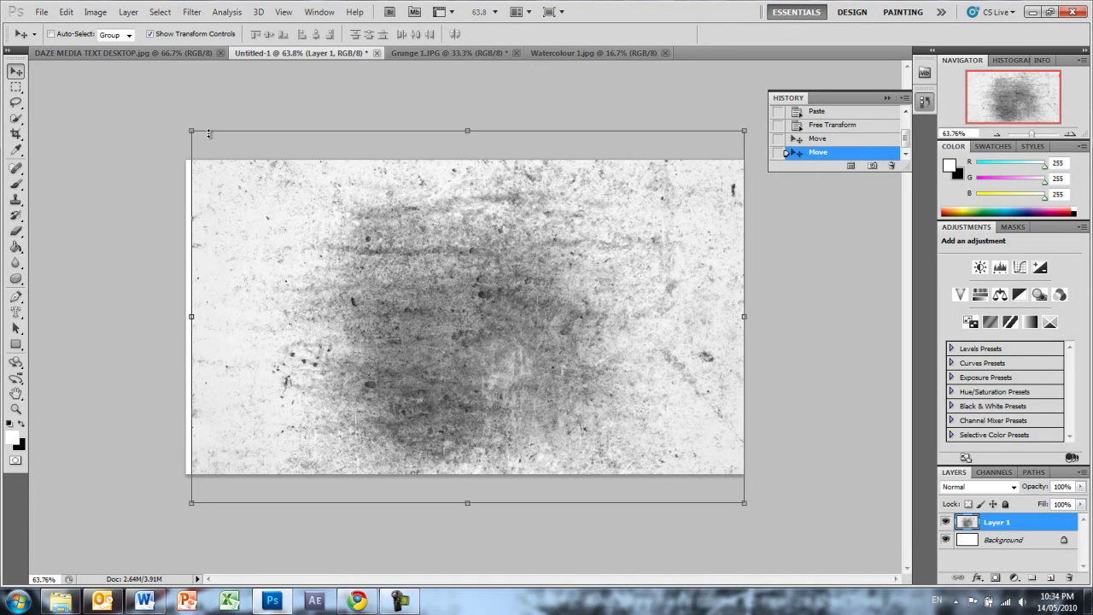
drag(193, 130, 186, 126)
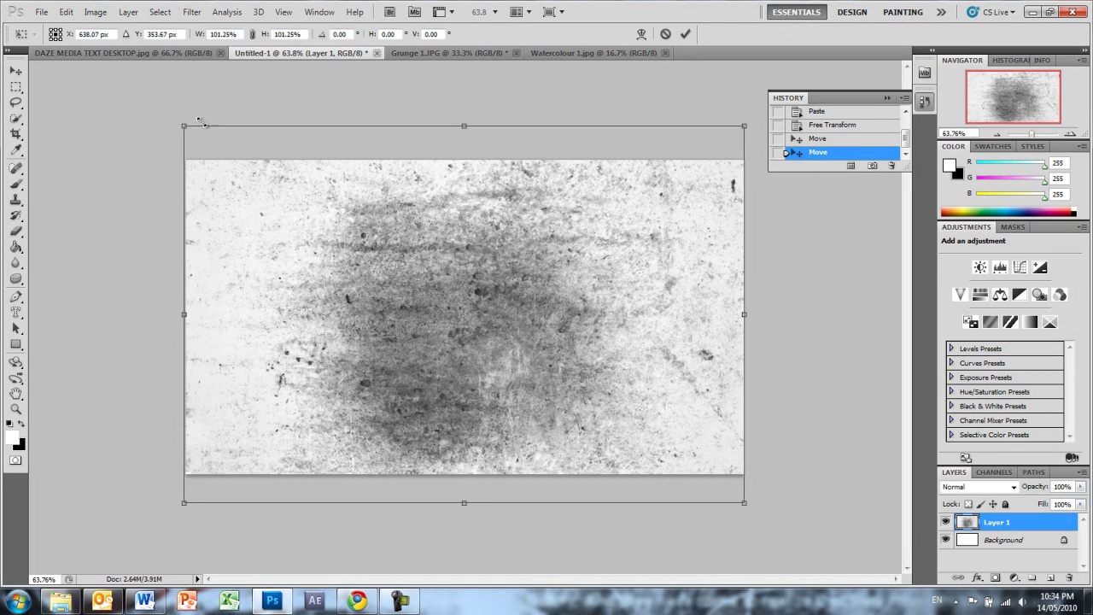
click(685, 34)
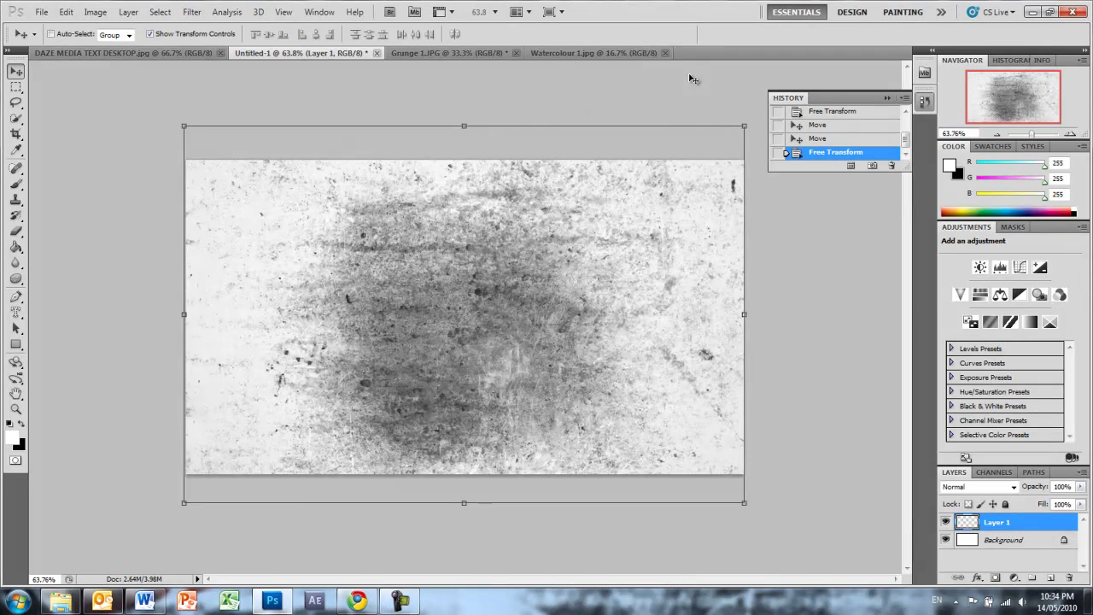
key(ctrl+i)
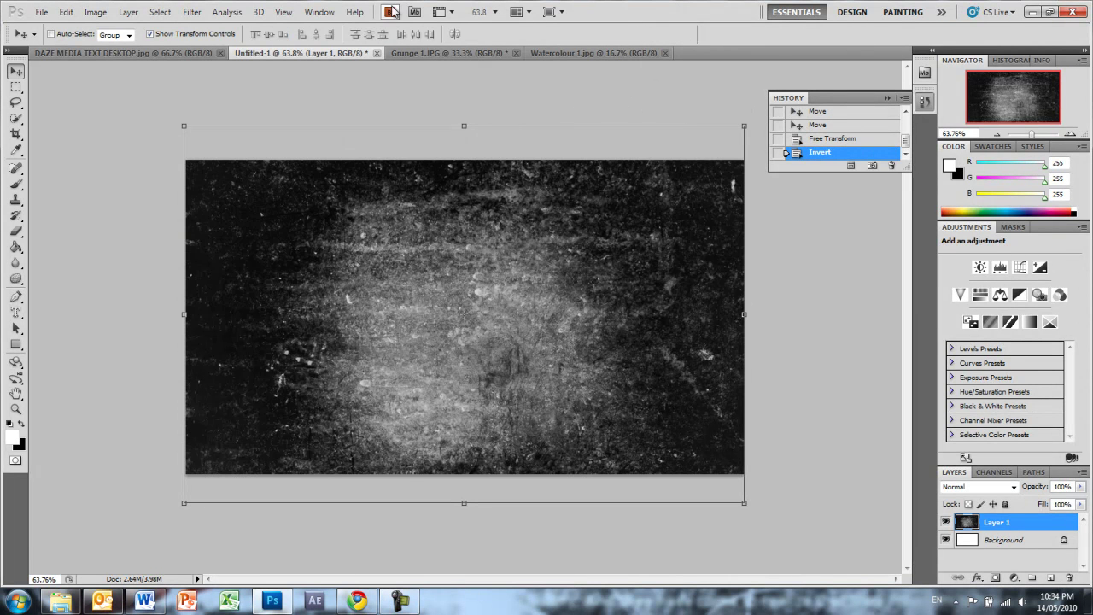
click(514, 53)
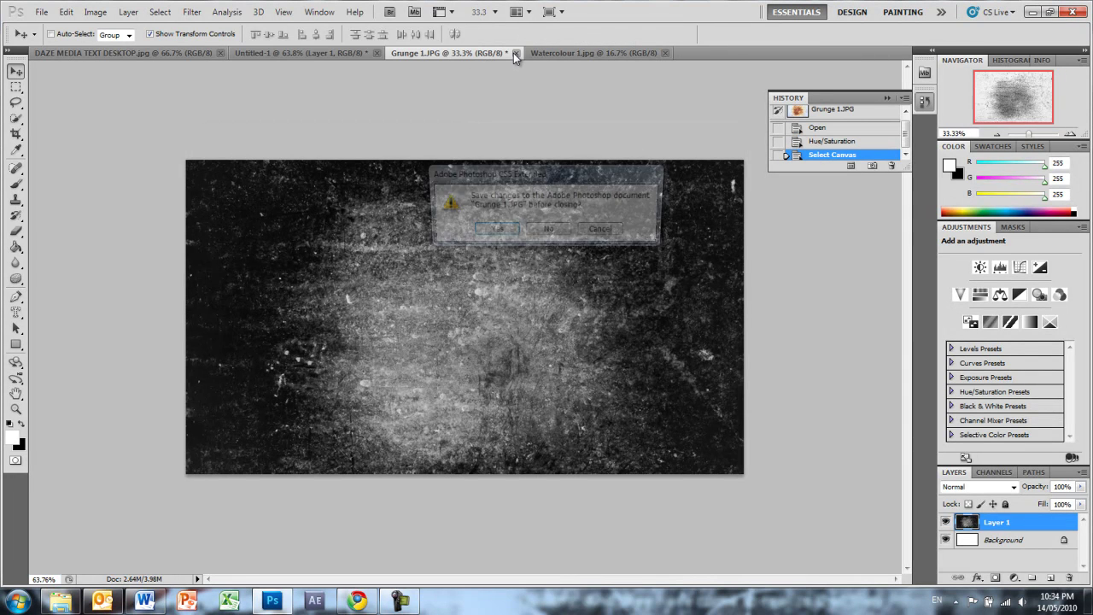
Discard Grunge 1.JPG changes and desaturate Watercolour 1.jpg with Saturation at -100.
click(557, 231)
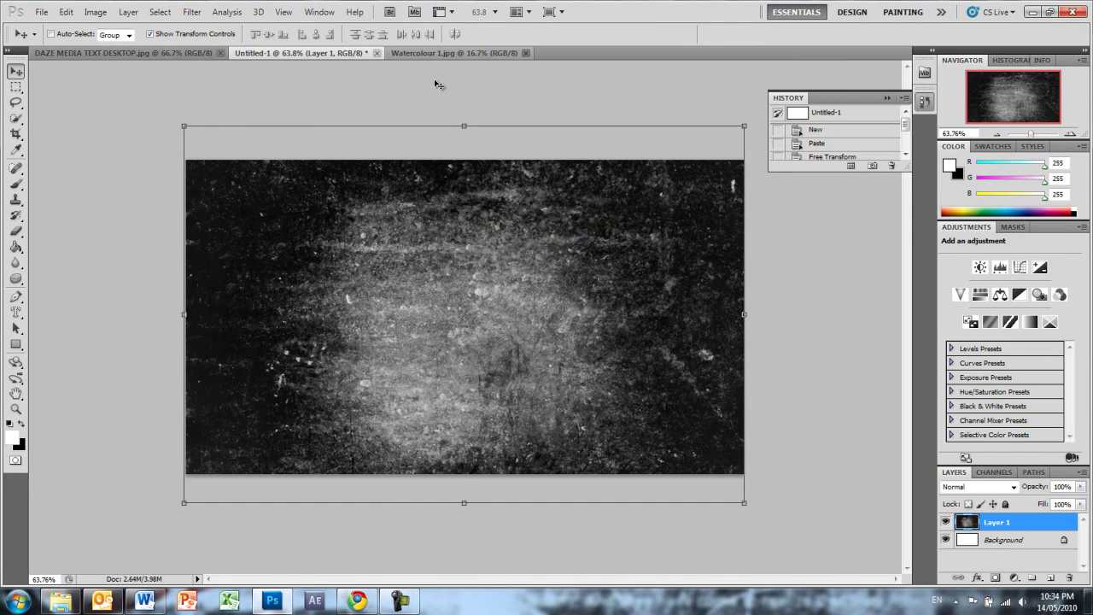
click(421, 54)
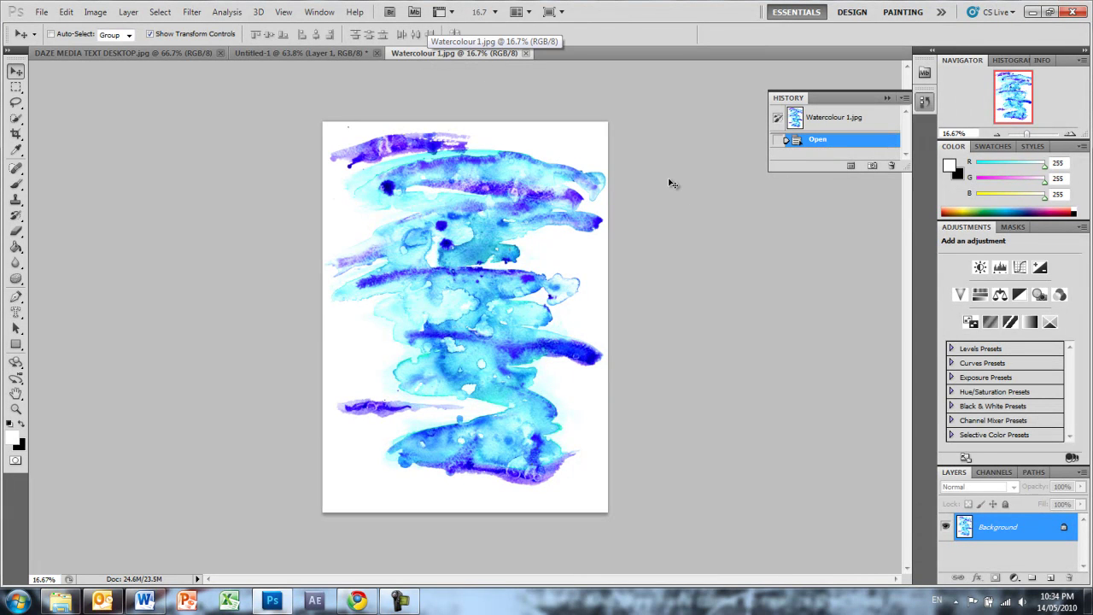
key(ctrl+u)
drag(516, 254, 446, 252)
click(652, 141)
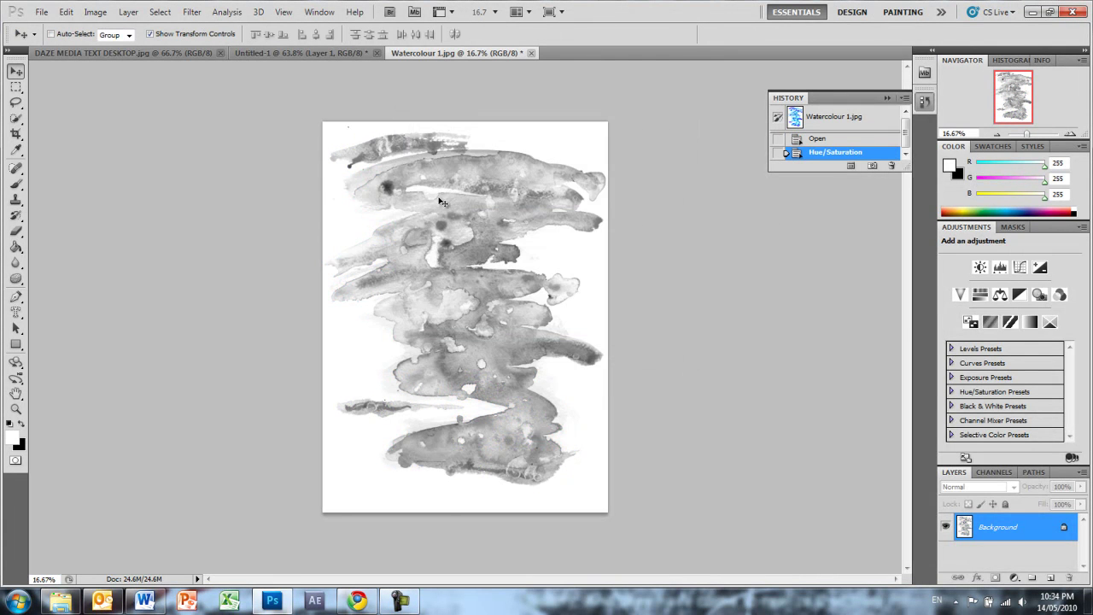
Rotate the watercolour image 90° into landscape and select the whole canvas.
click(95, 12)
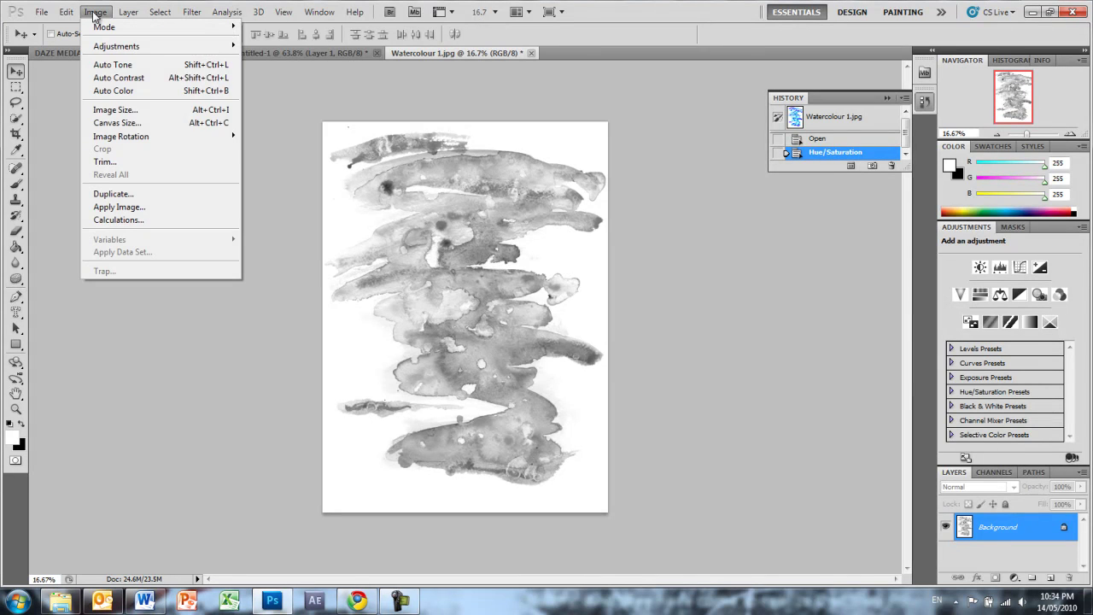
mouse_move(135, 145)
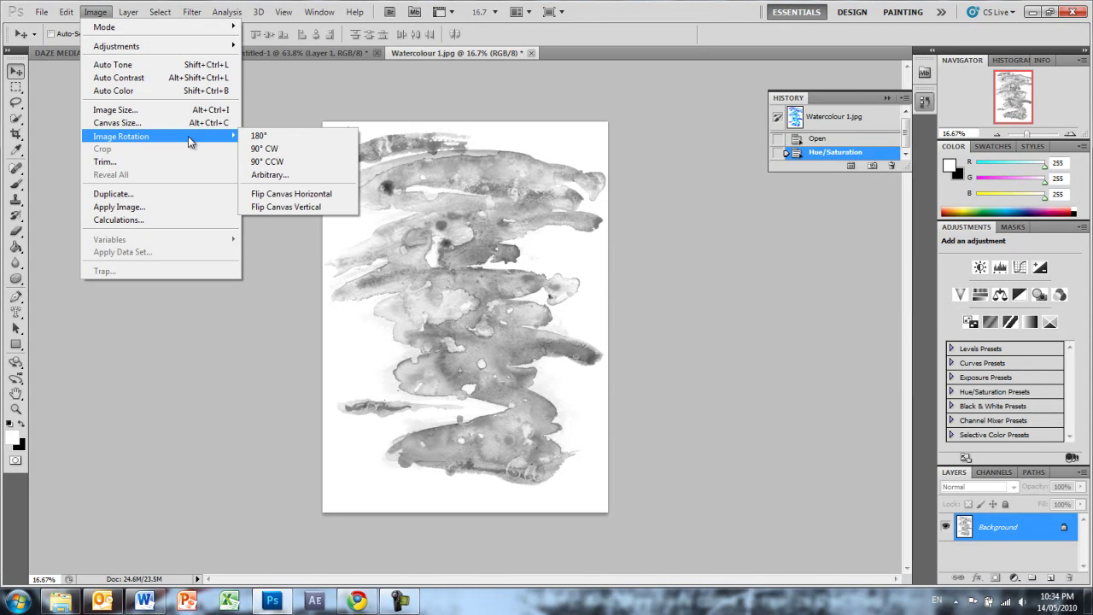
click(300, 151)
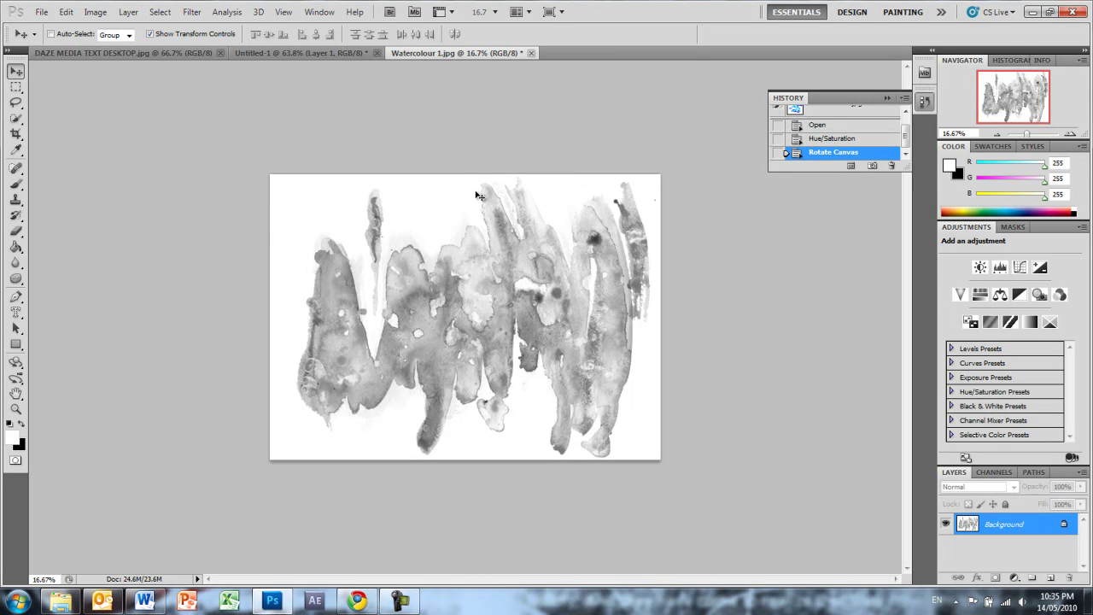
key(ctrl+a)
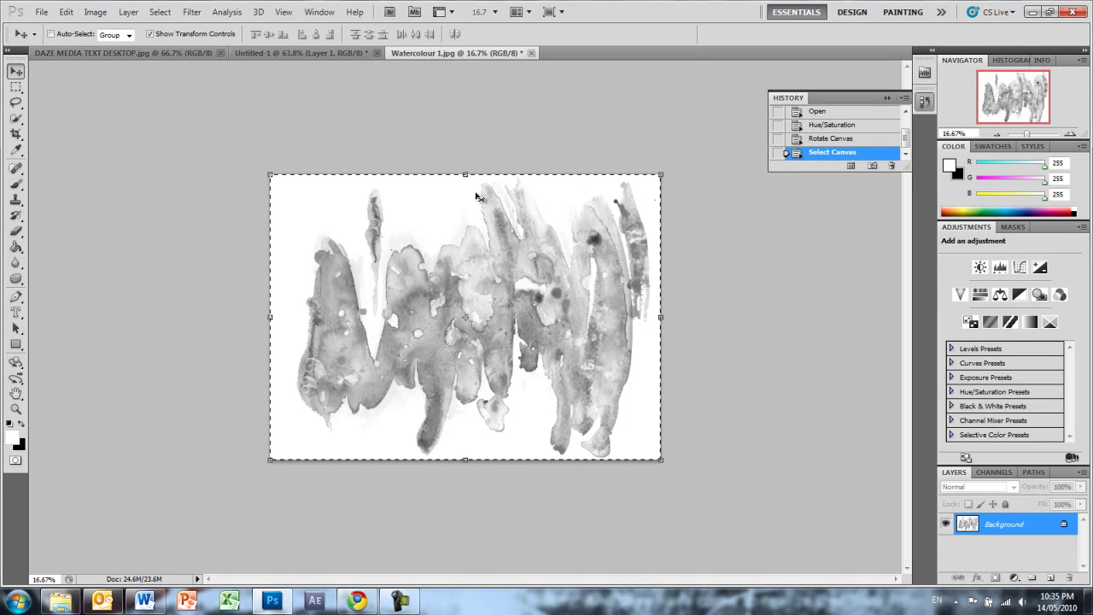
Paste the watercolour into Untitled-1 as Layer 2 and scale it to about 38.8%.
click(286, 53)
key(ctrl+v)
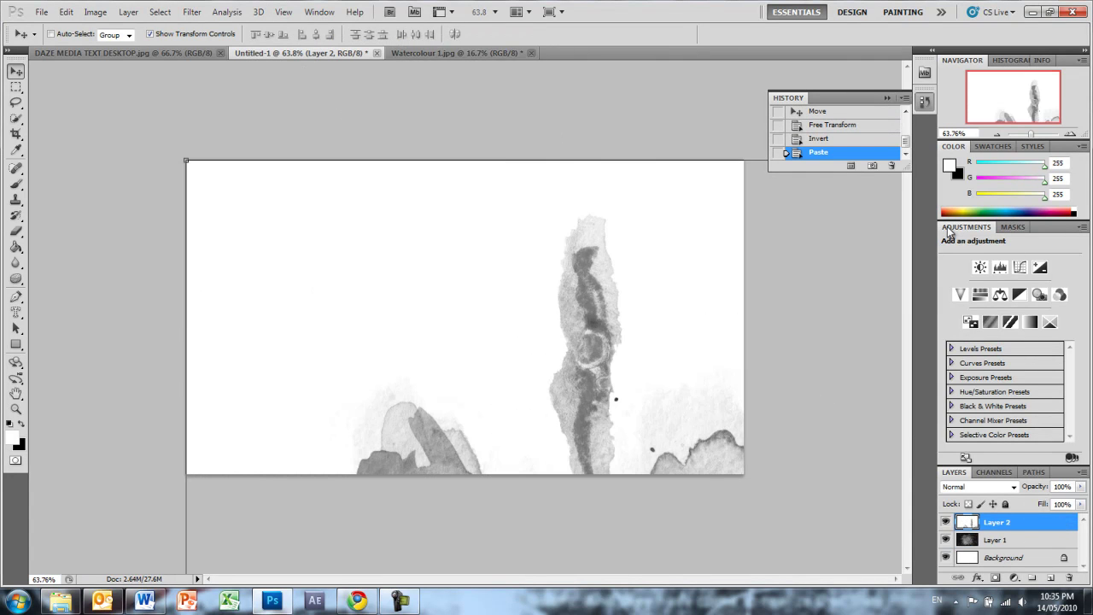
drag(1024, 134, 1018, 135)
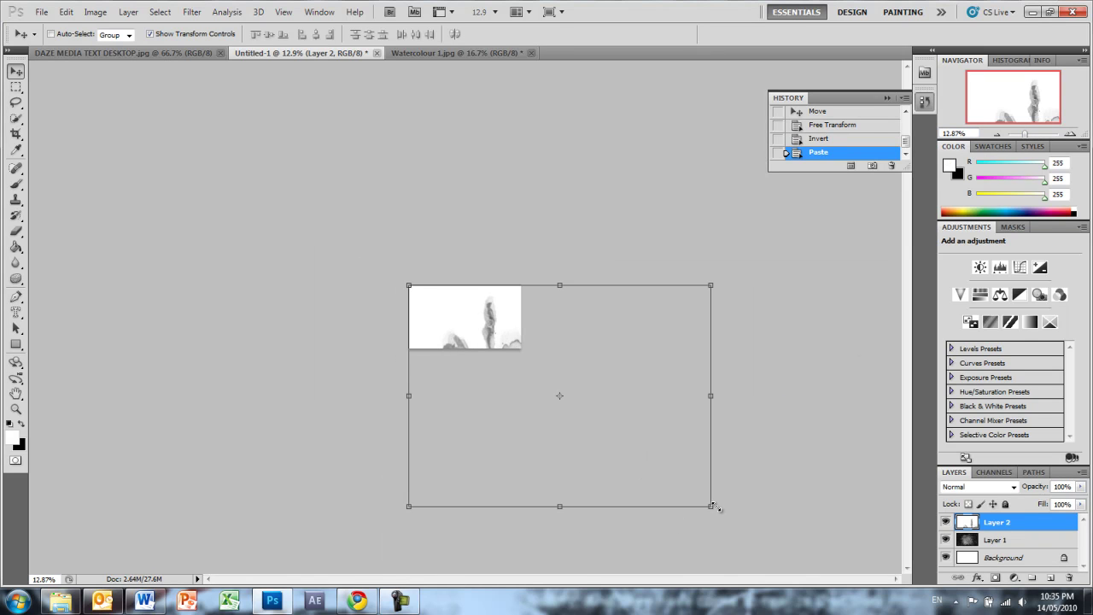
drag(714, 508, 537, 369)
drag(491, 330, 489, 324)
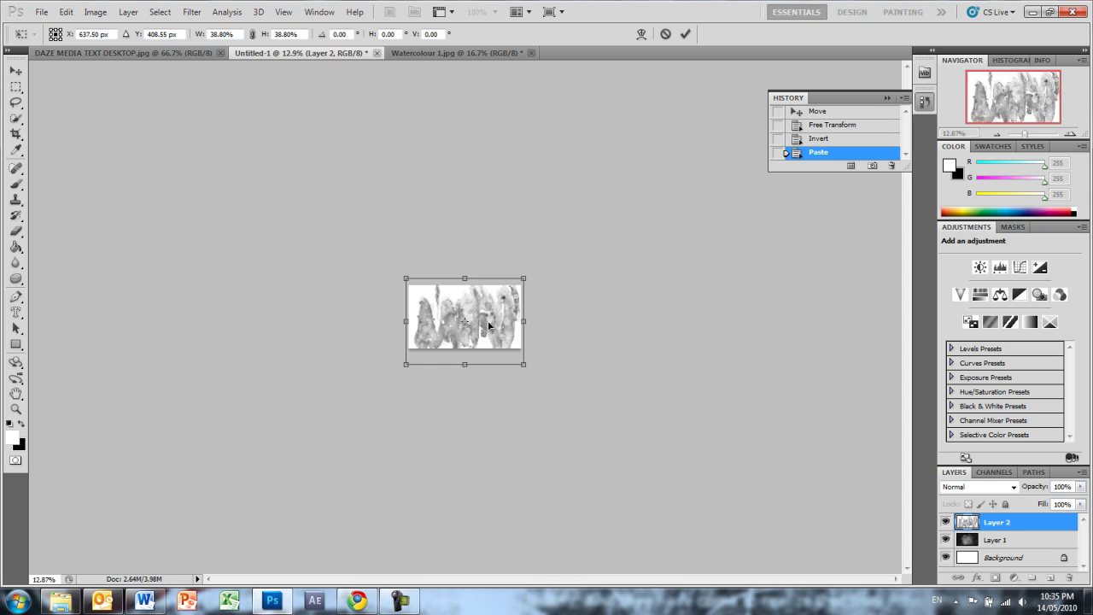
drag(1025, 135, 1035, 136)
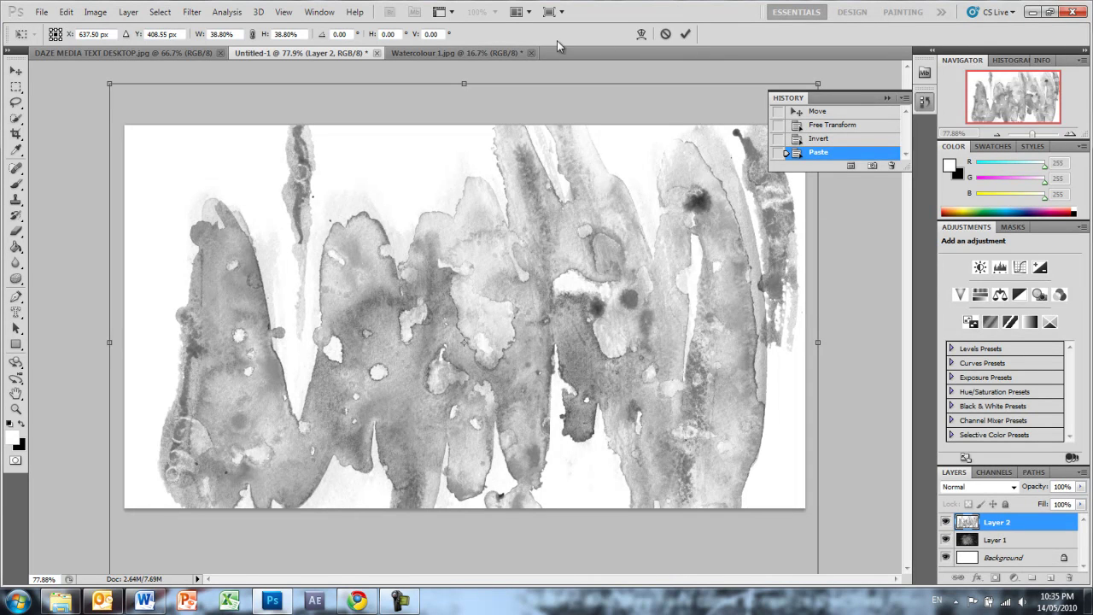
Commit the watercolour resize, invert Layer 2, and set its blend mode to Screen.
click(685, 33)
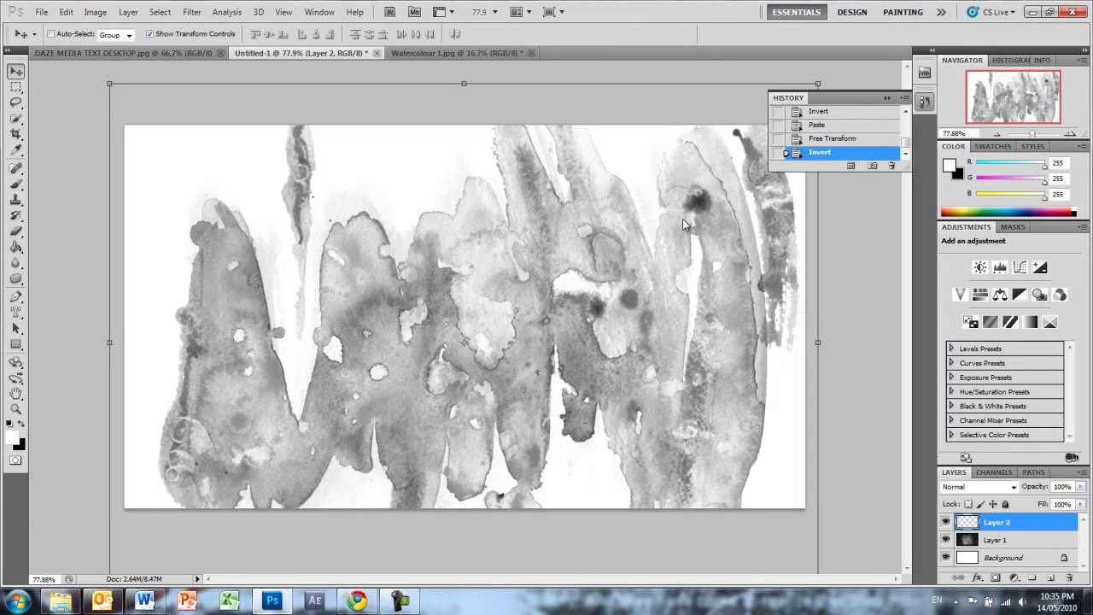
key(ctrl+i)
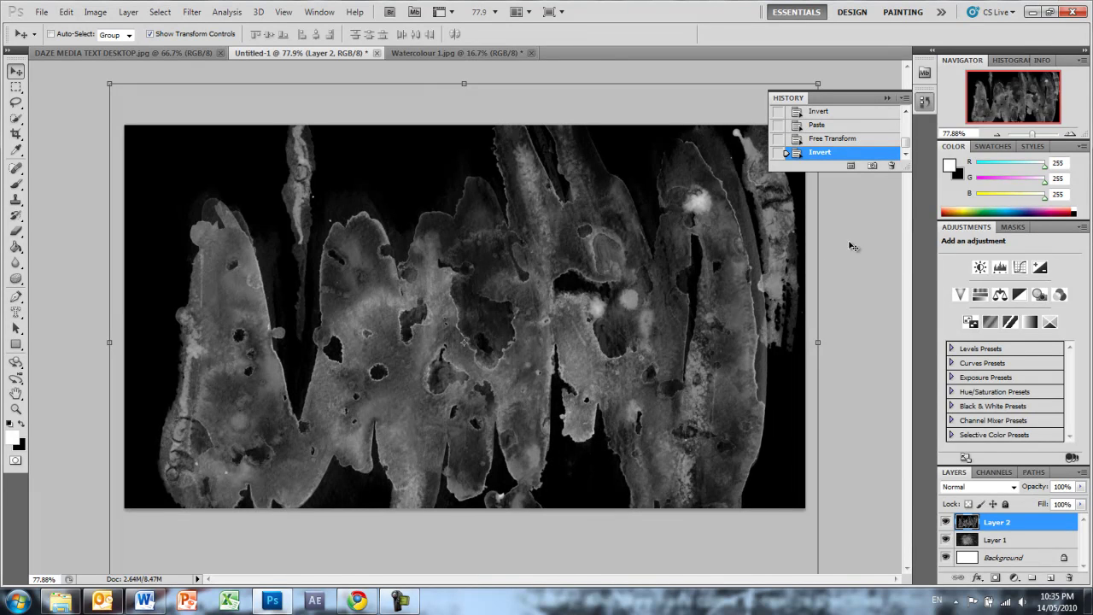
click(1008, 487)
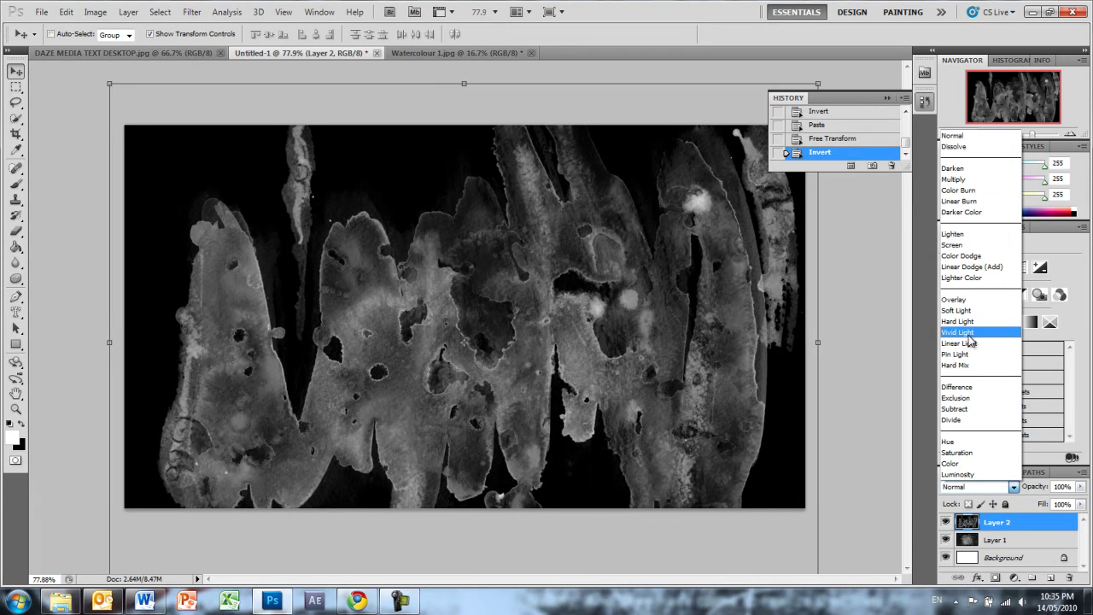
click(963, 248)
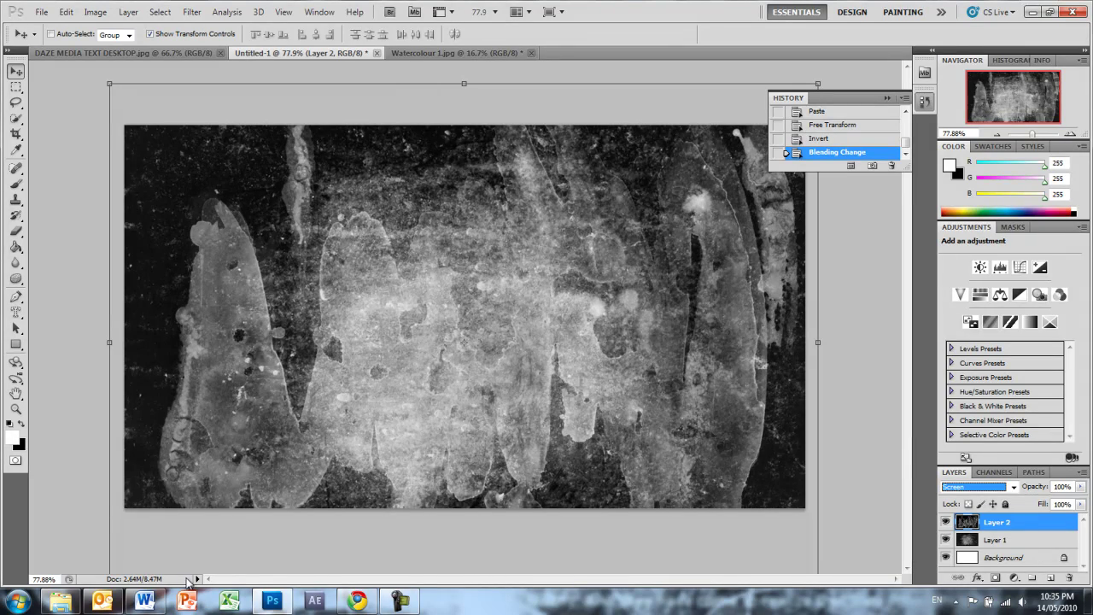
Preview the Untitled-1 artwork, then bring back the PHOTOGRAPHY_MKL SPEECH document with its text deselected.
click(145, 601)
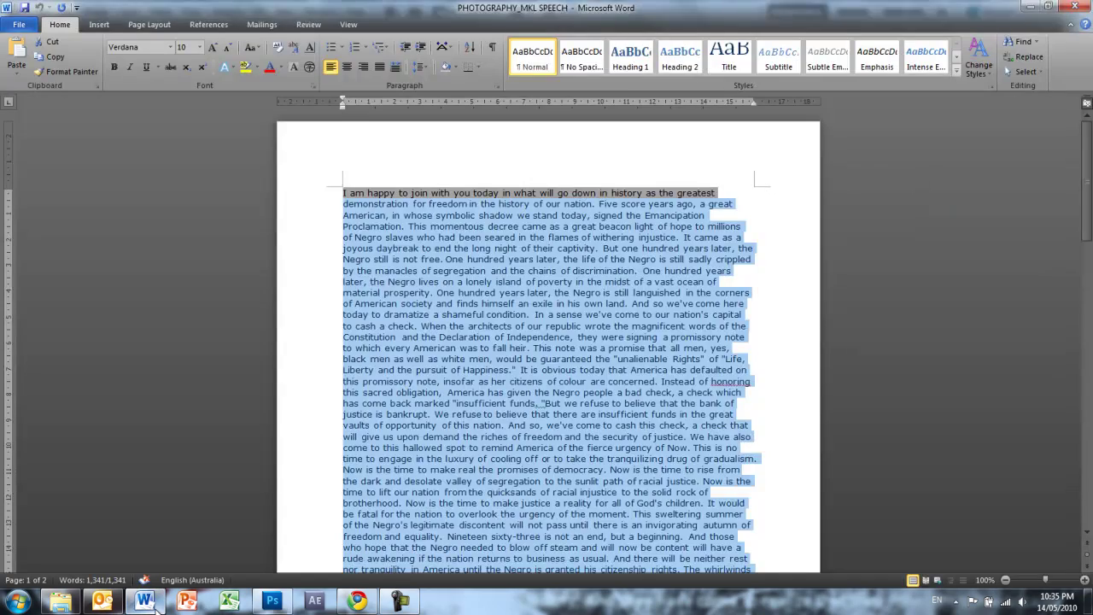
click(154, 605)
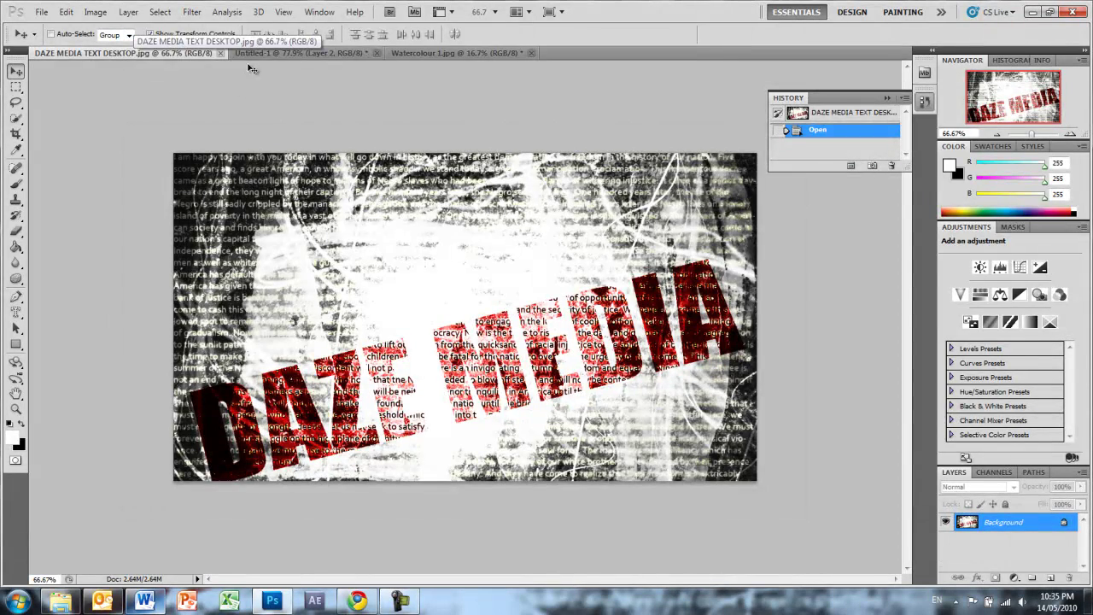
click(265, 53)
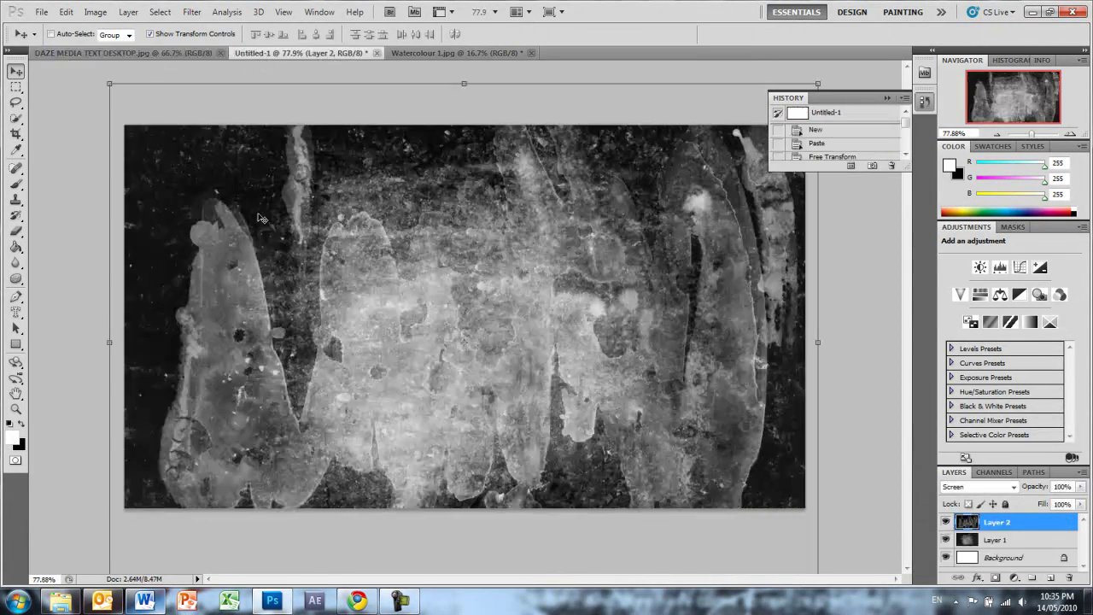
click(143, 602)
click(435, 270)
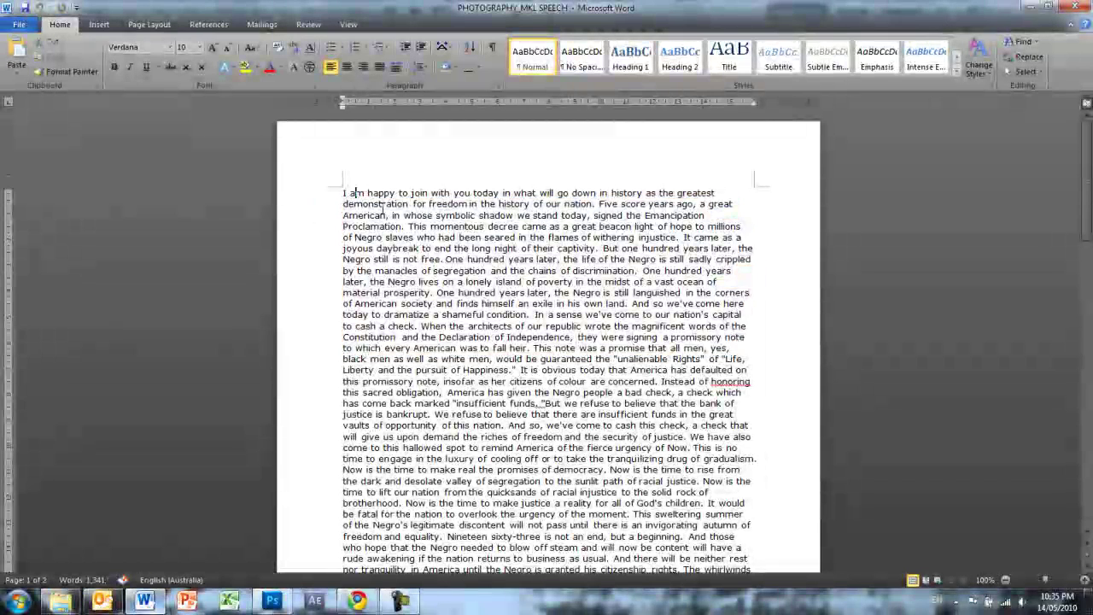
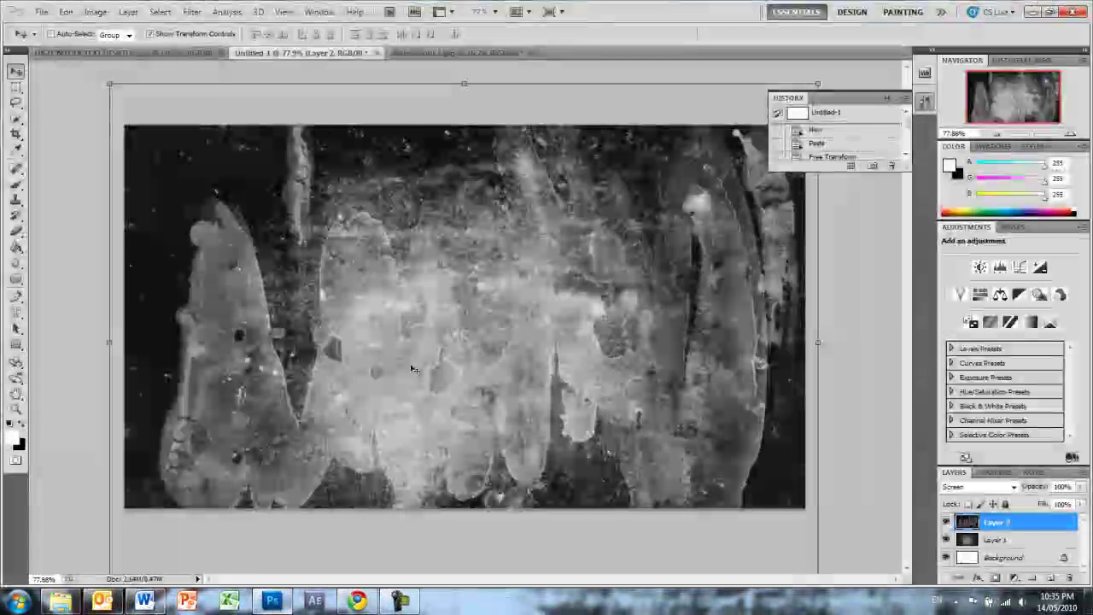
Switch from the Word speech document back to the Photoshop grunge image.
click(272, 601)
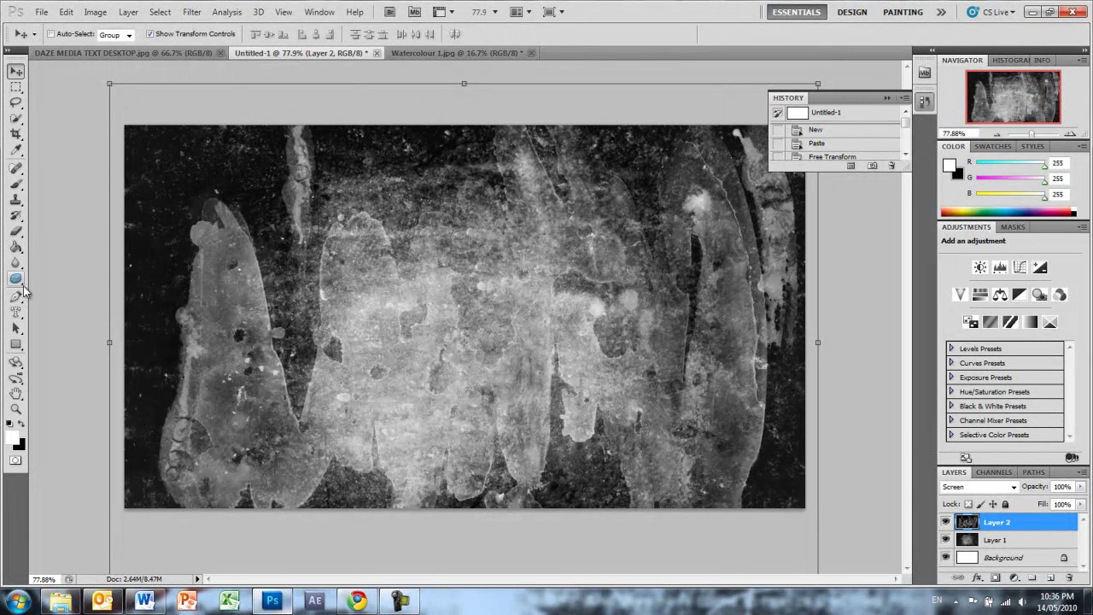
Draw a paragraph text box across the canvas and paste the speech text in 8 pt Arial.
drag(16, 313, 49, 315)
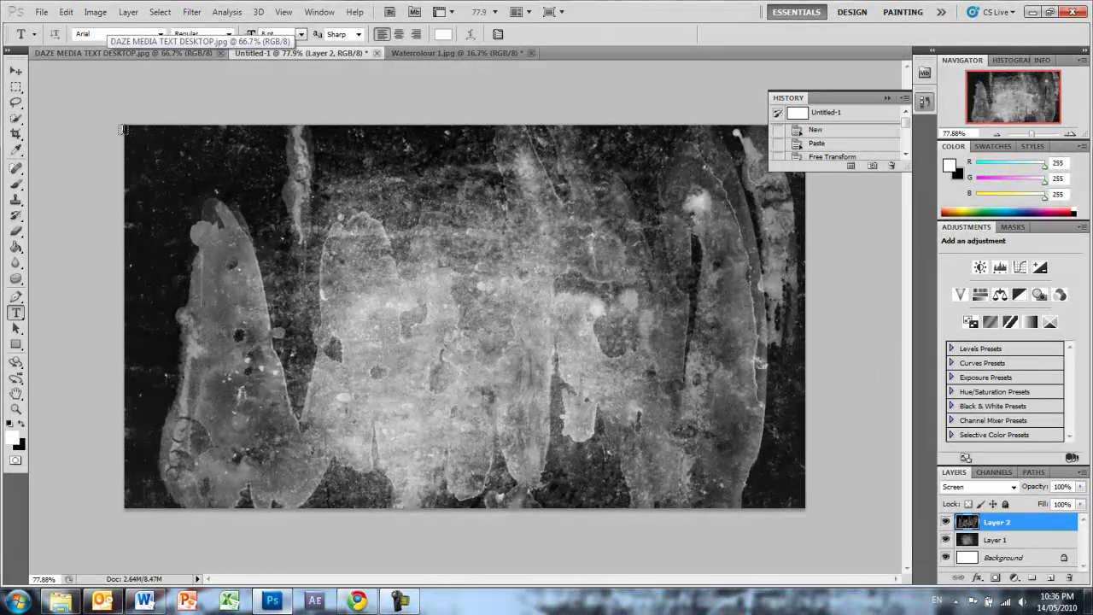
drag(124, 129, 802, 504)
click(125, 289)
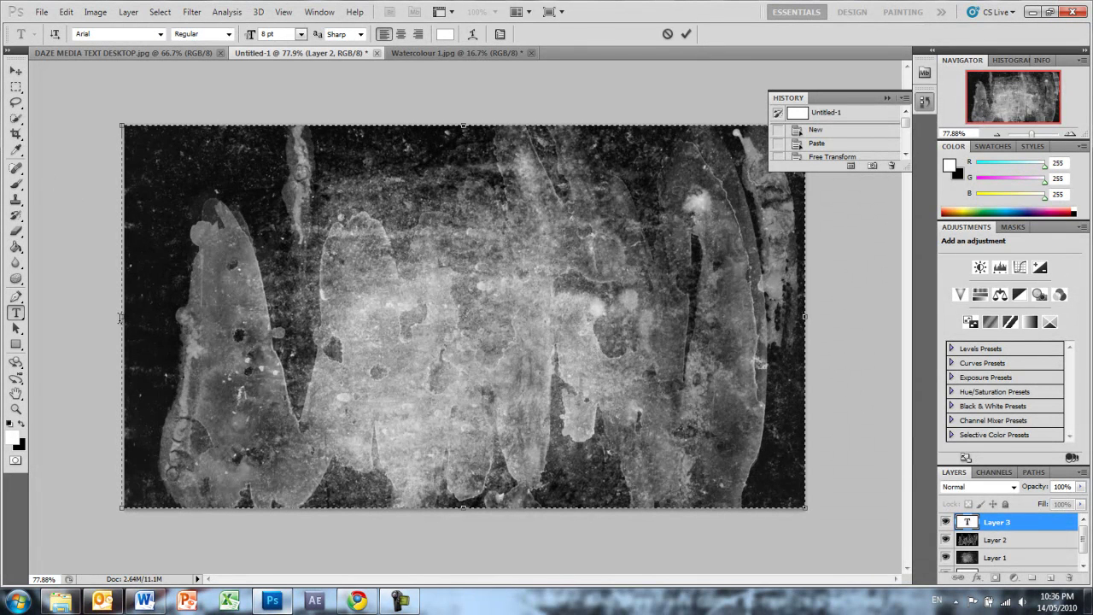
drag(121, 320, 125, 319)
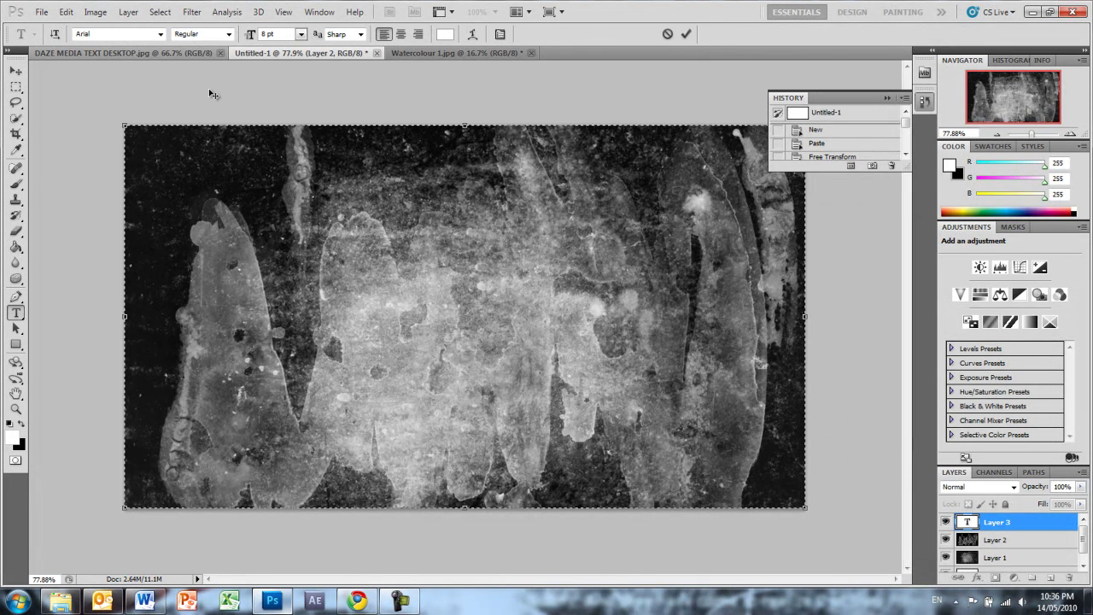
key(ctrl+v)
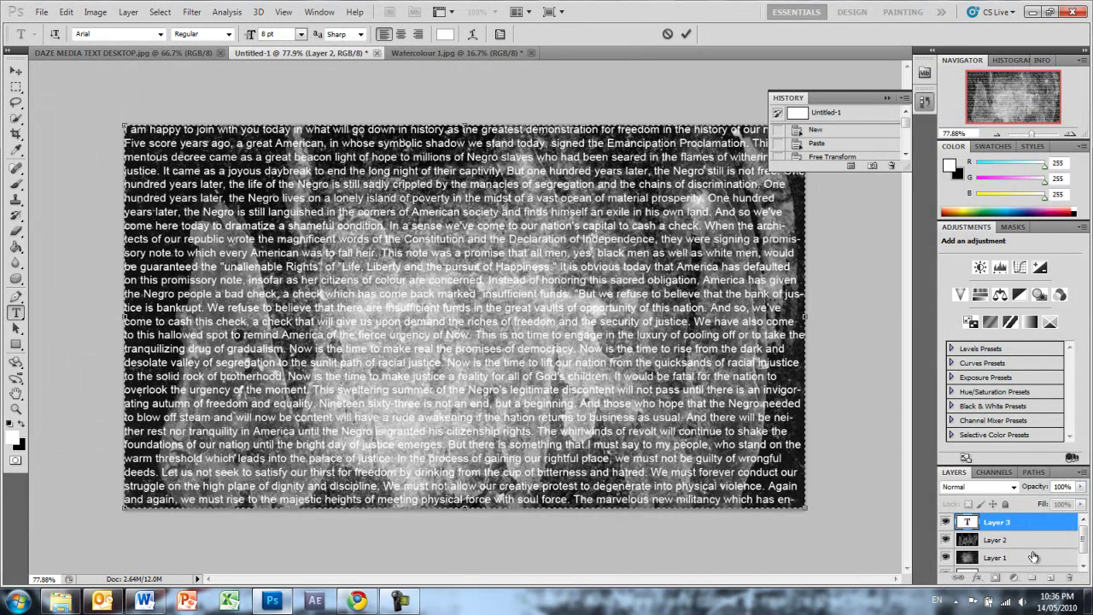
Give the speech text layer a size 5 Drop Shadow and a Color Dodge Outer Glow.
click(978, 578)
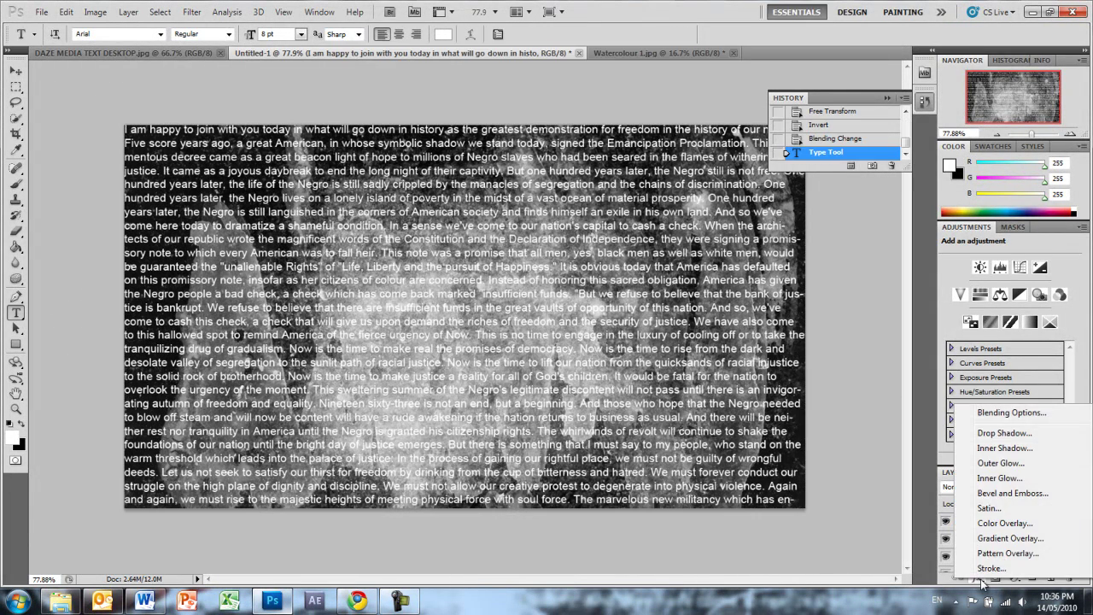
click(1007, 433)
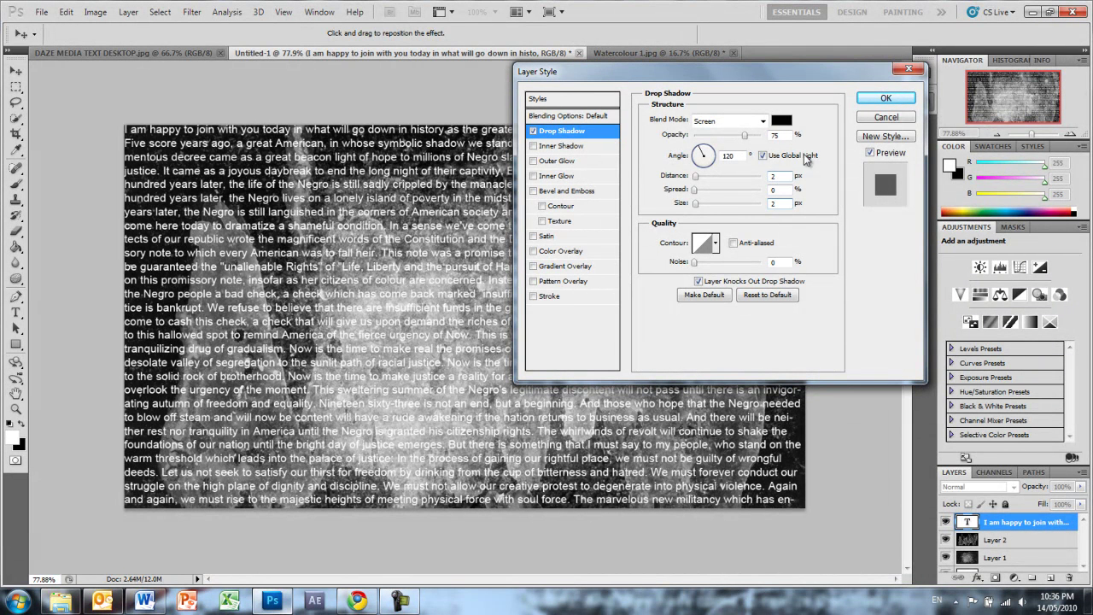
click(782, 204)
text(5)
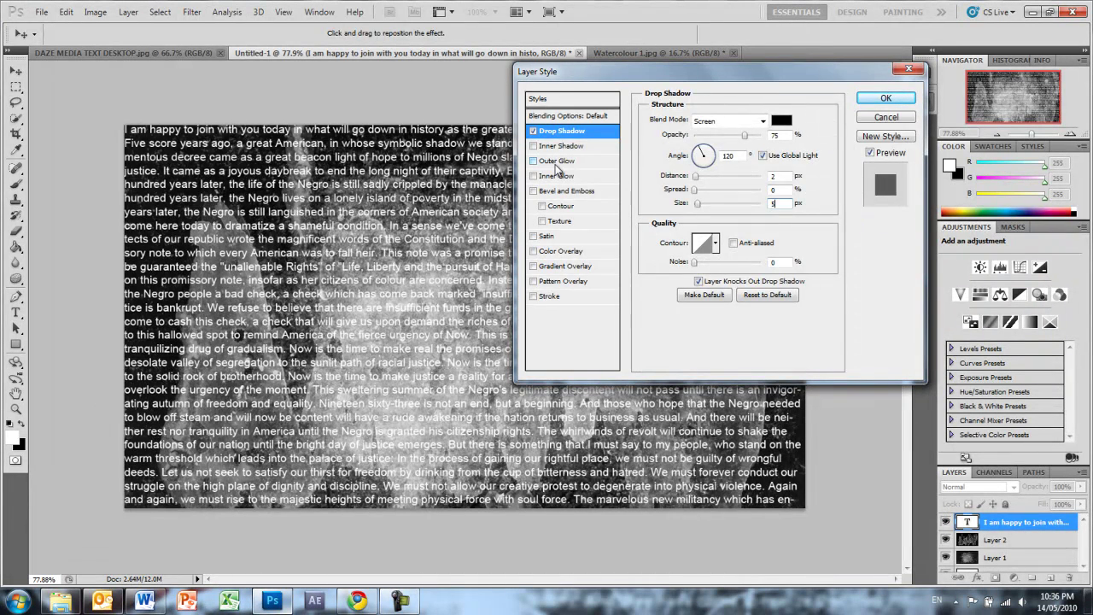
click(562, 165)
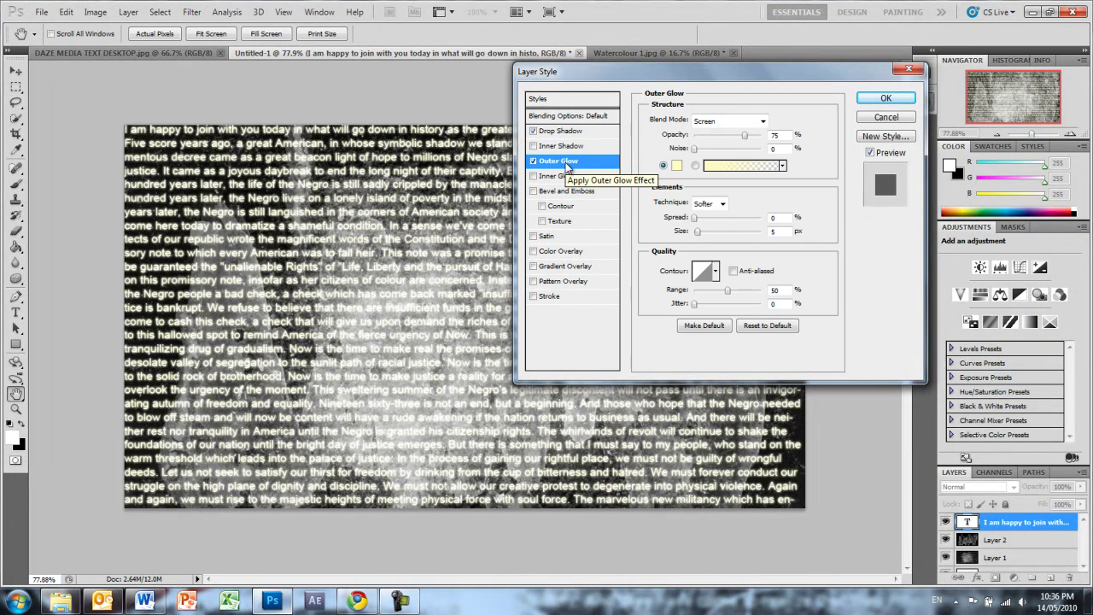
click(762, 121)
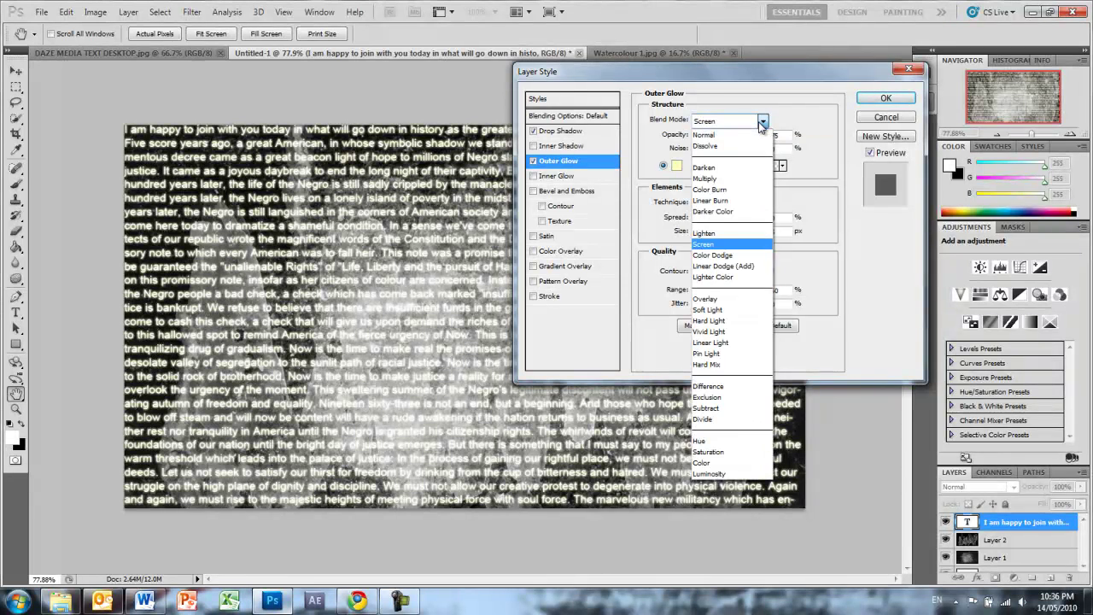
click(736, 255)
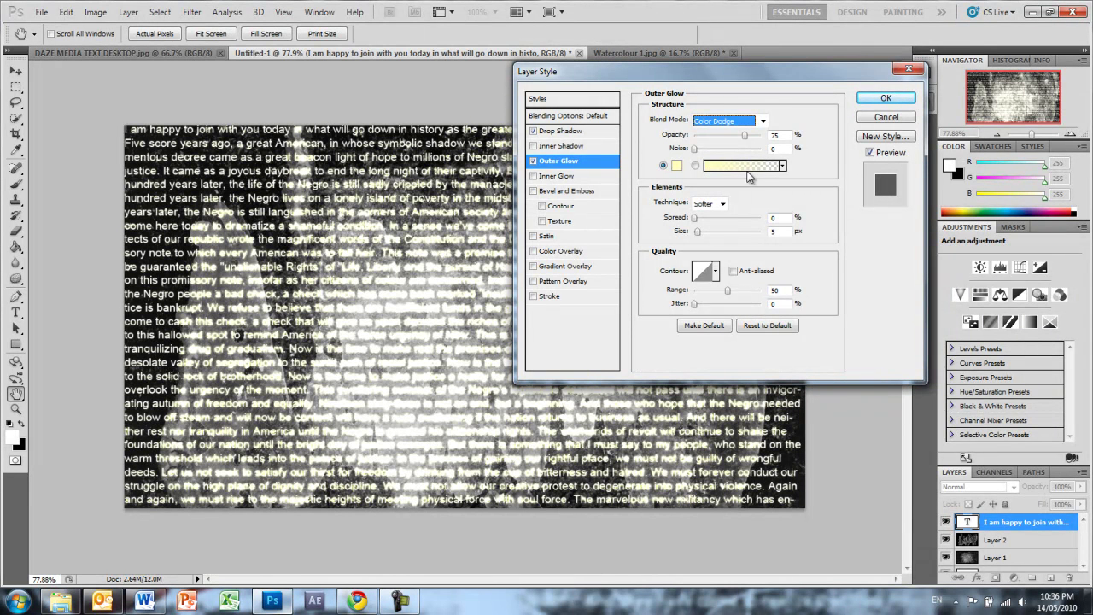
click(785, 135)
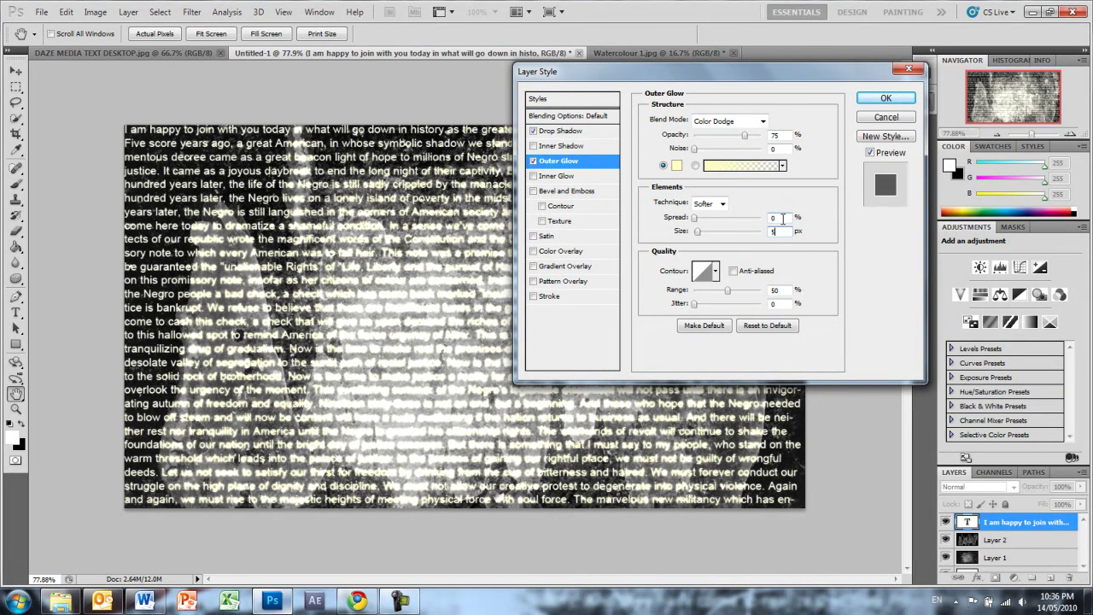
click(889, 97)
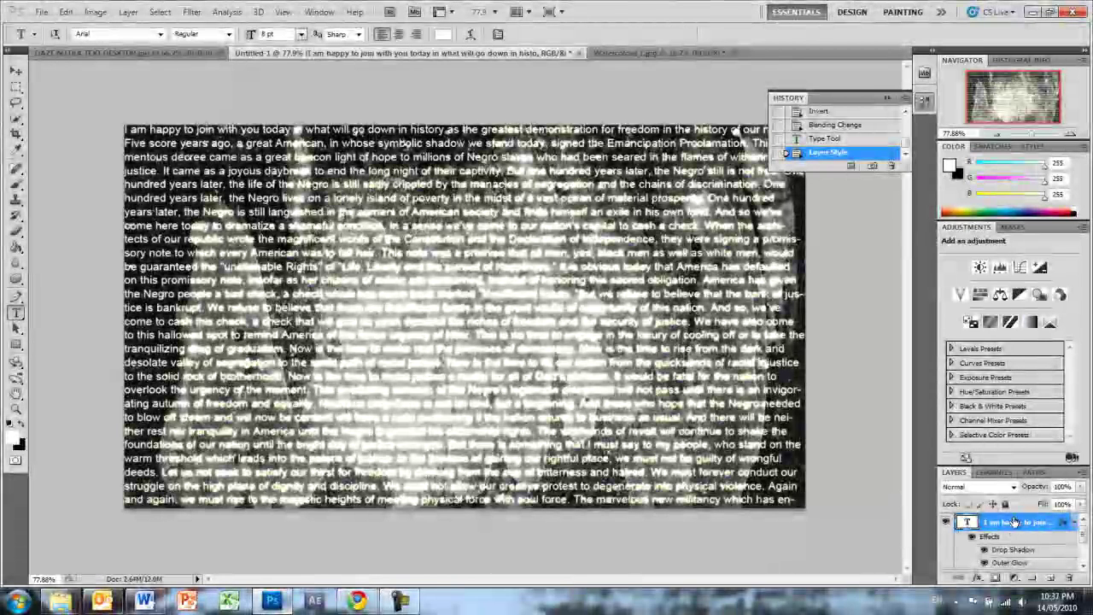
Clear the layer style from the copied speech text layer and select all its text.
scroll(1021, 524, down, 3)
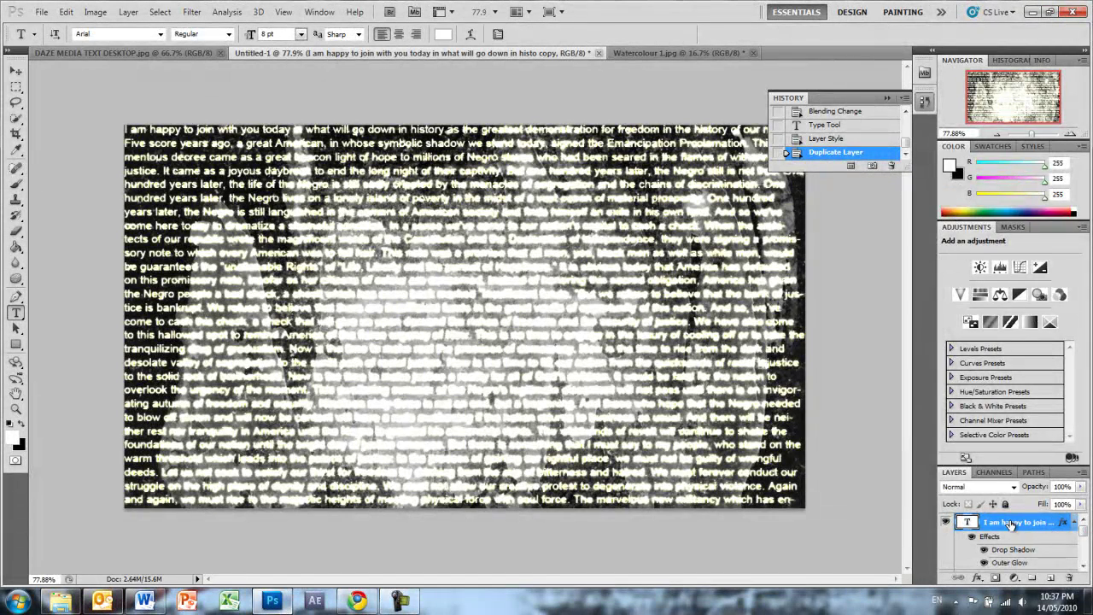
right_click(1012, 524)
right_click(1000, 539)
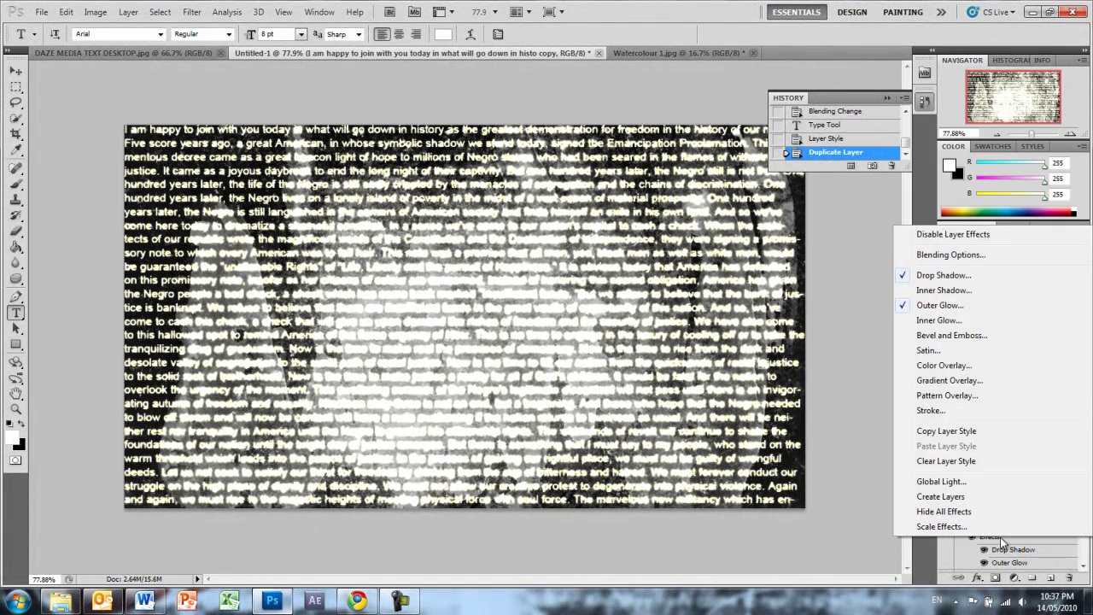
click(947, 460)
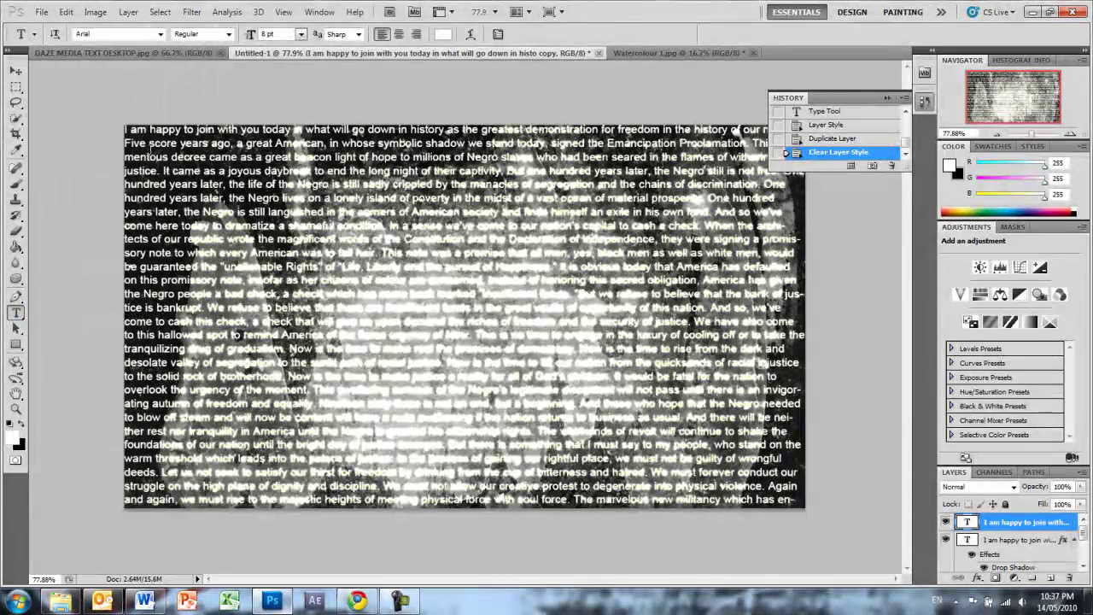
click(136, 141)
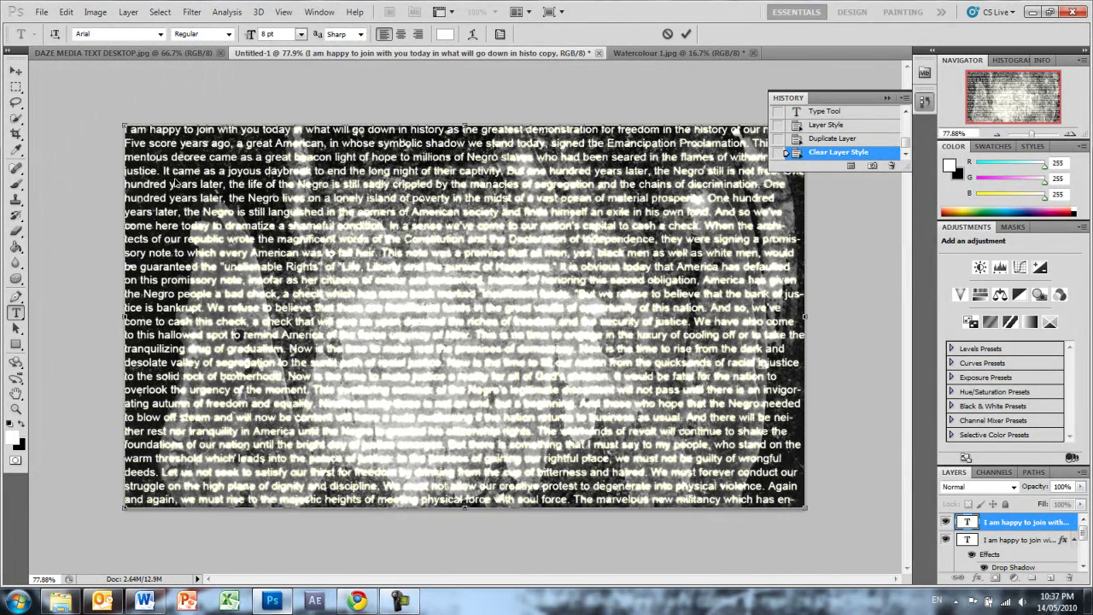
key(ctrl+a)
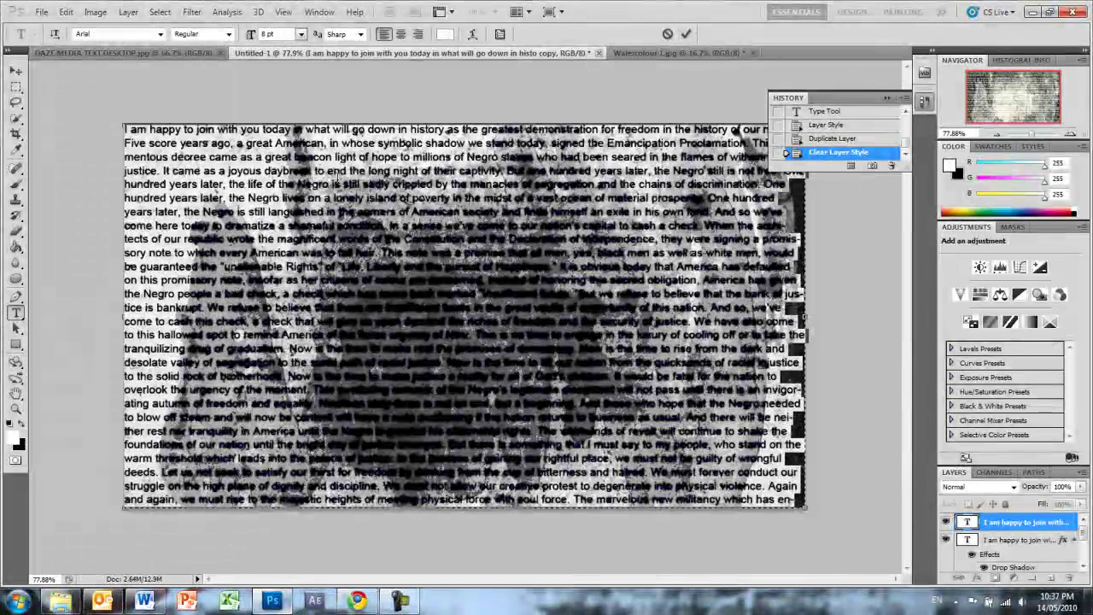
Start Type Mask lettering on the image in 100 pt Impact.
click(445, 34)
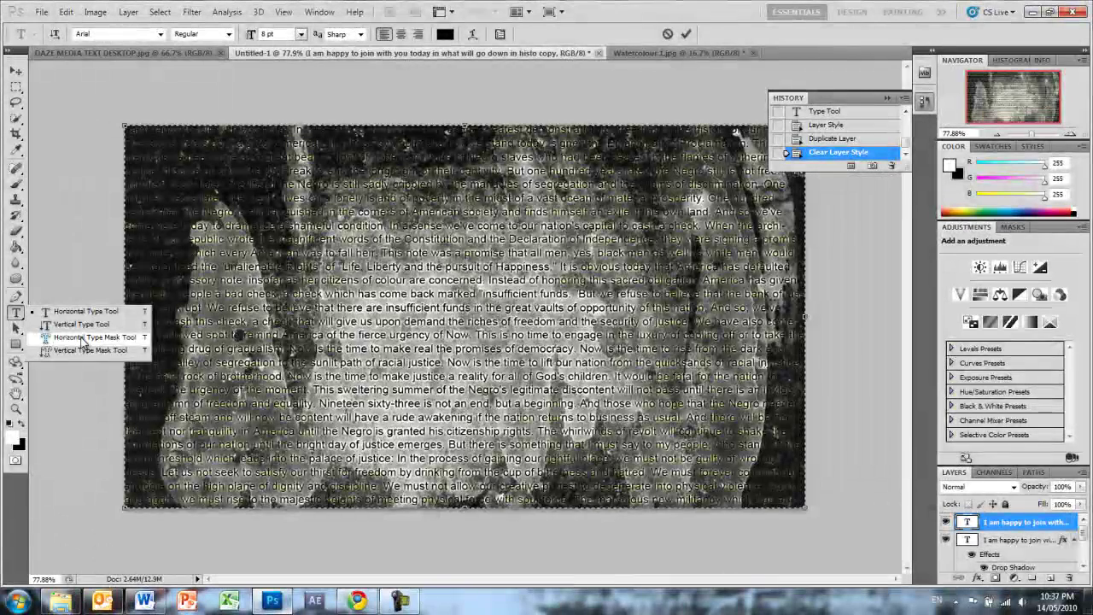
click(82, 341)
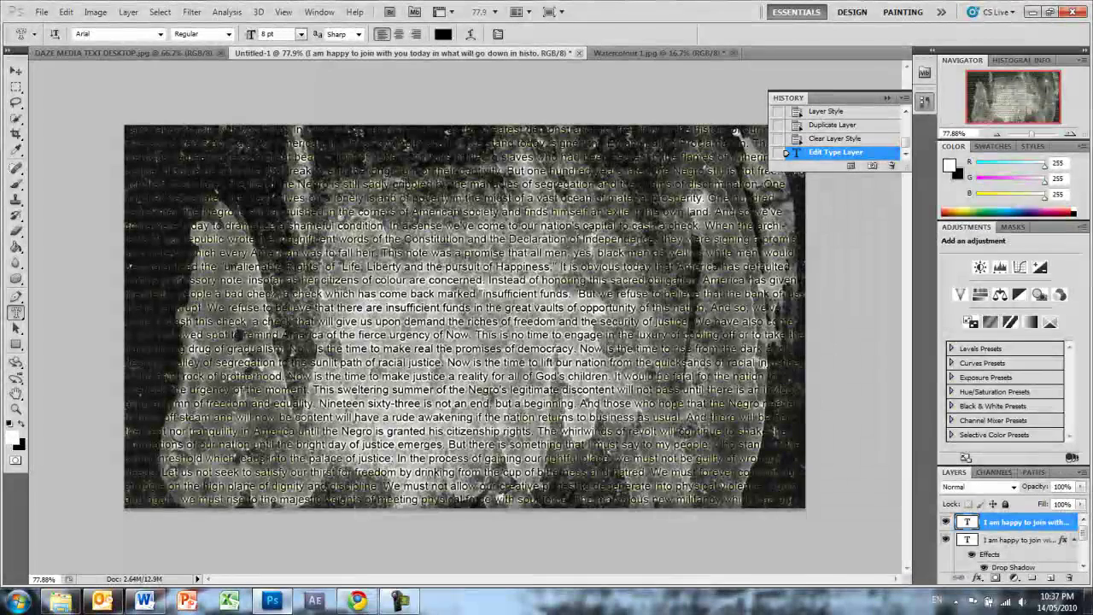
key(shift)
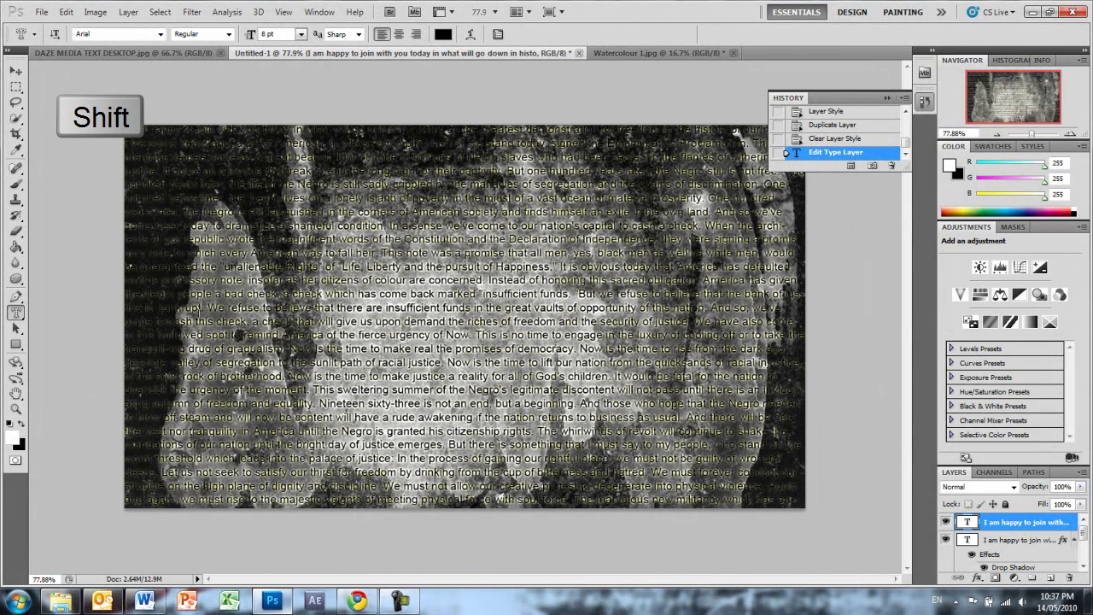
click(199, 316)
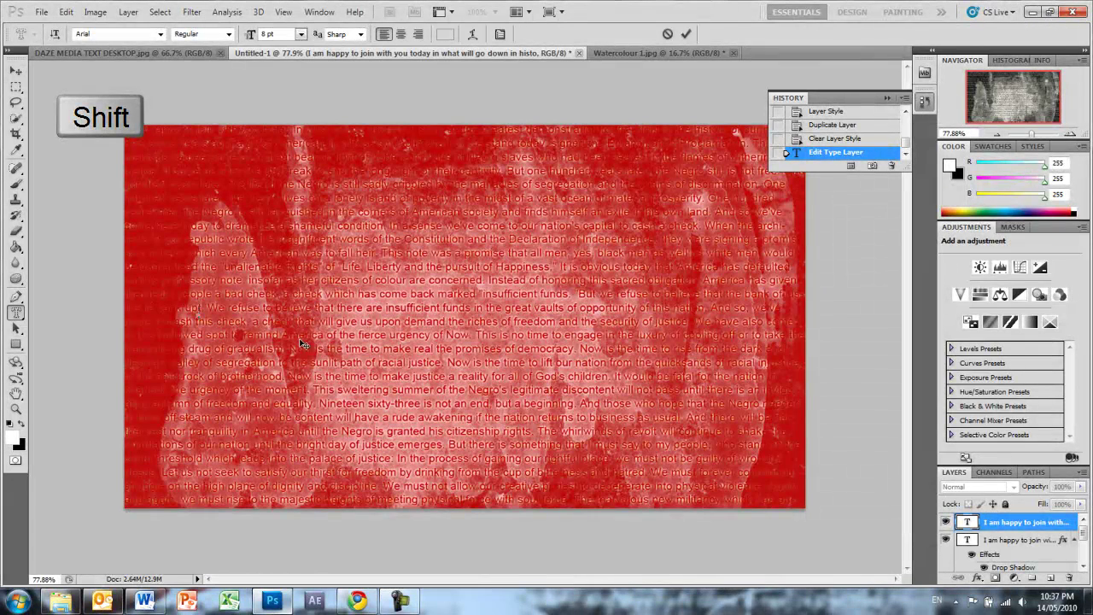
click(117, 33)
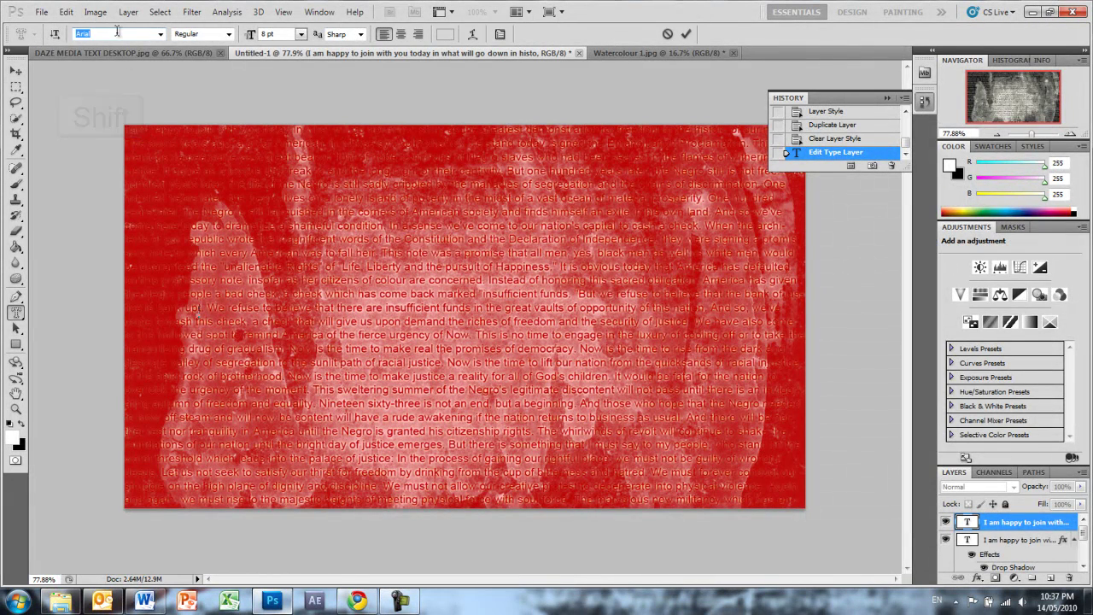
text(Impact)
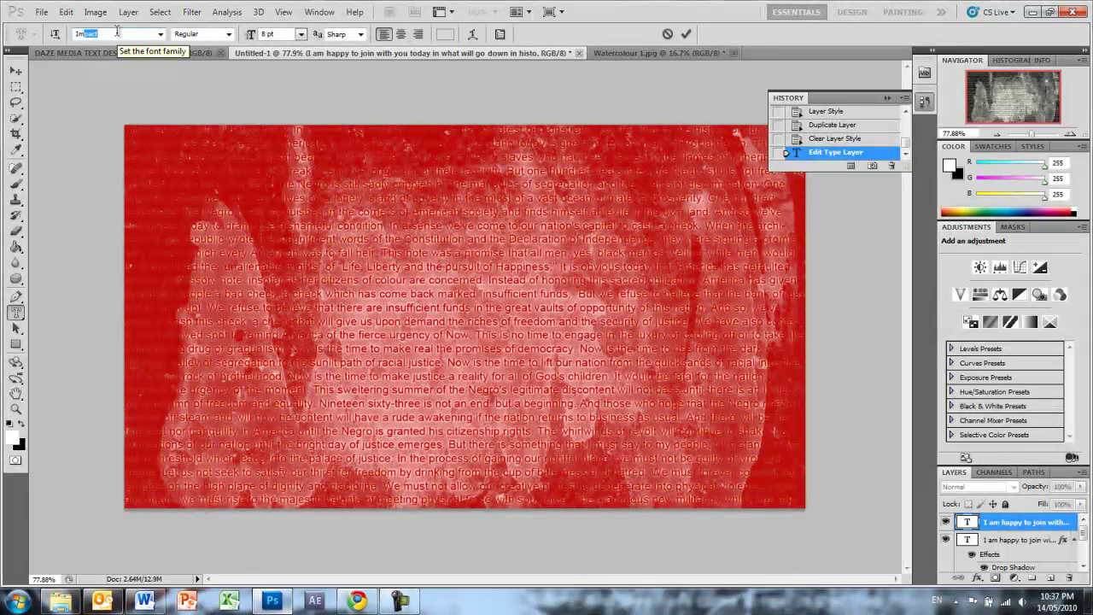
key(Tab)
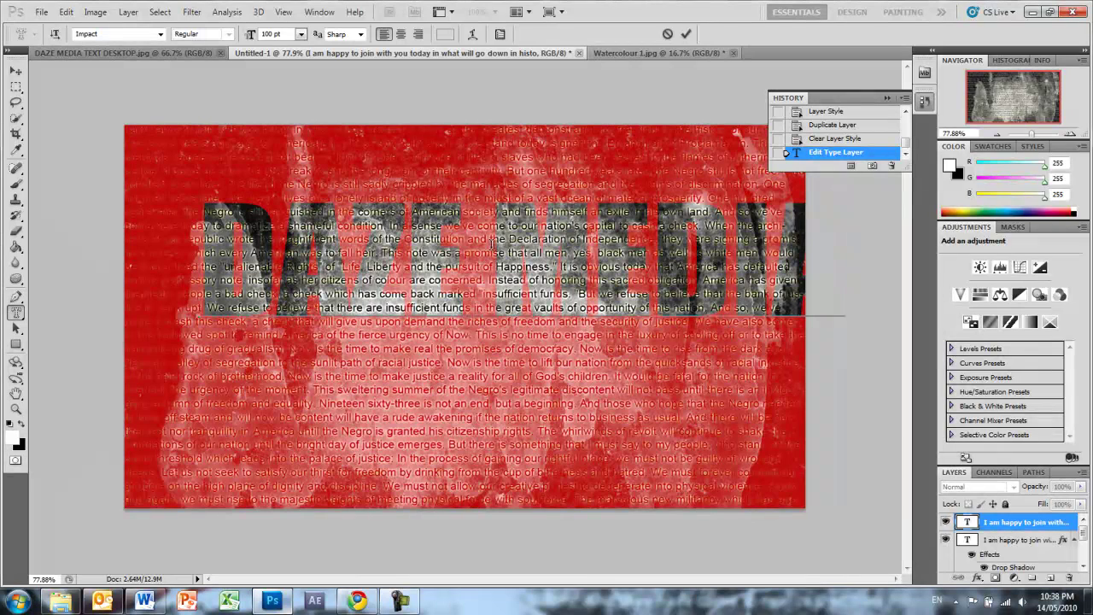
Move the lettering down to the lower image, then tilt and skew it slightly.
key(ctrl)
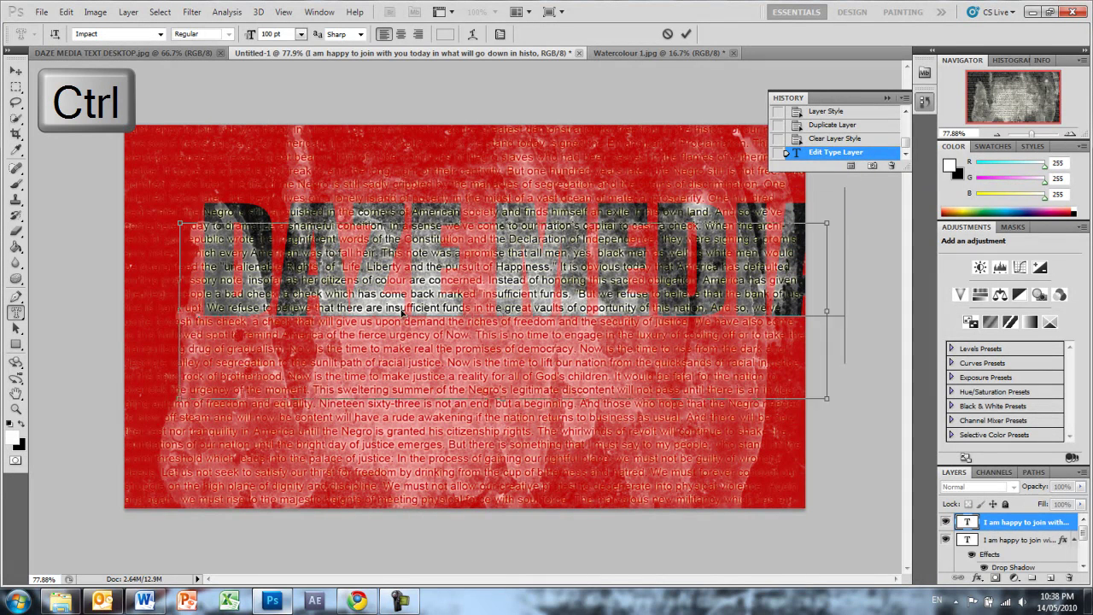
drag(394, 340, 379, 433)
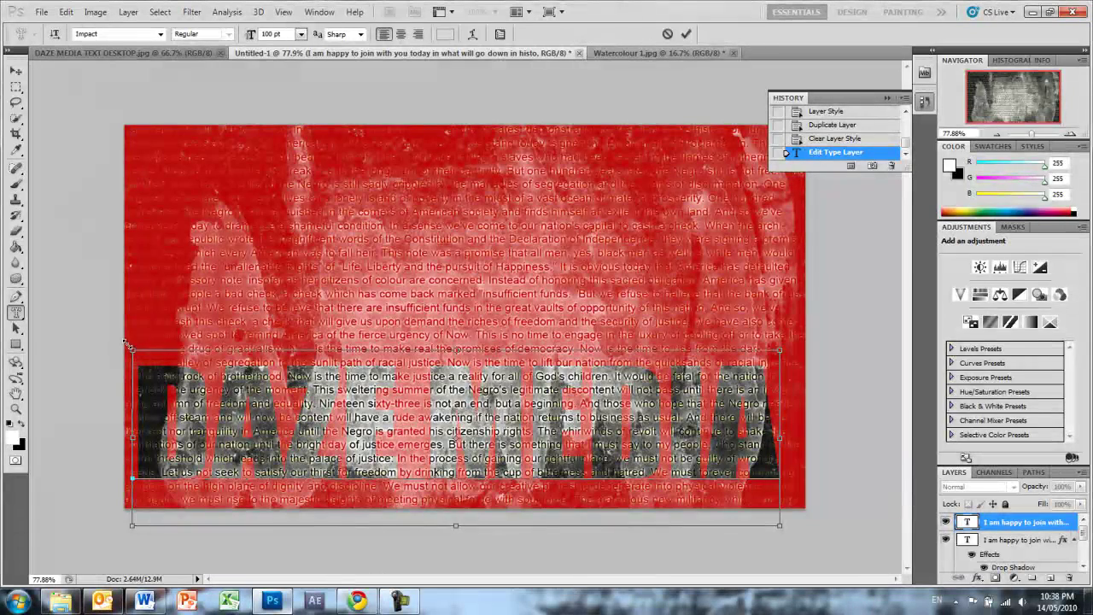
drag(124, 346, 120, 382)
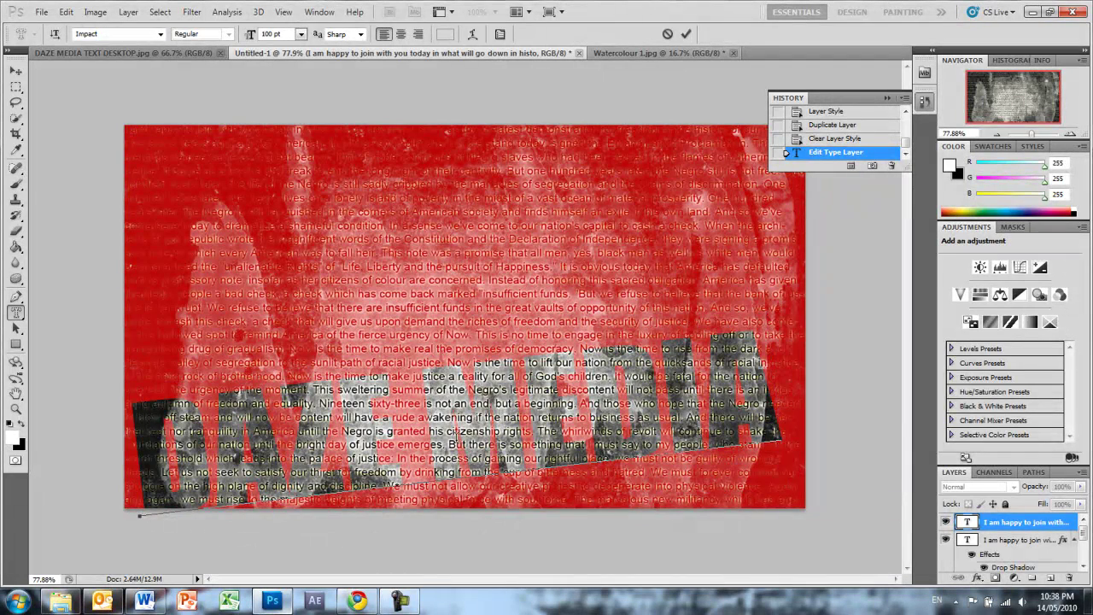
mouse_move(139, 515)
mouse_down()
mouse_move(134, 572)
mouse_move(130, 526)
mouse_up()
Turn the committed lettering selection into a layer mask on the black text copy, then add an empty layer.
click(686, 33)
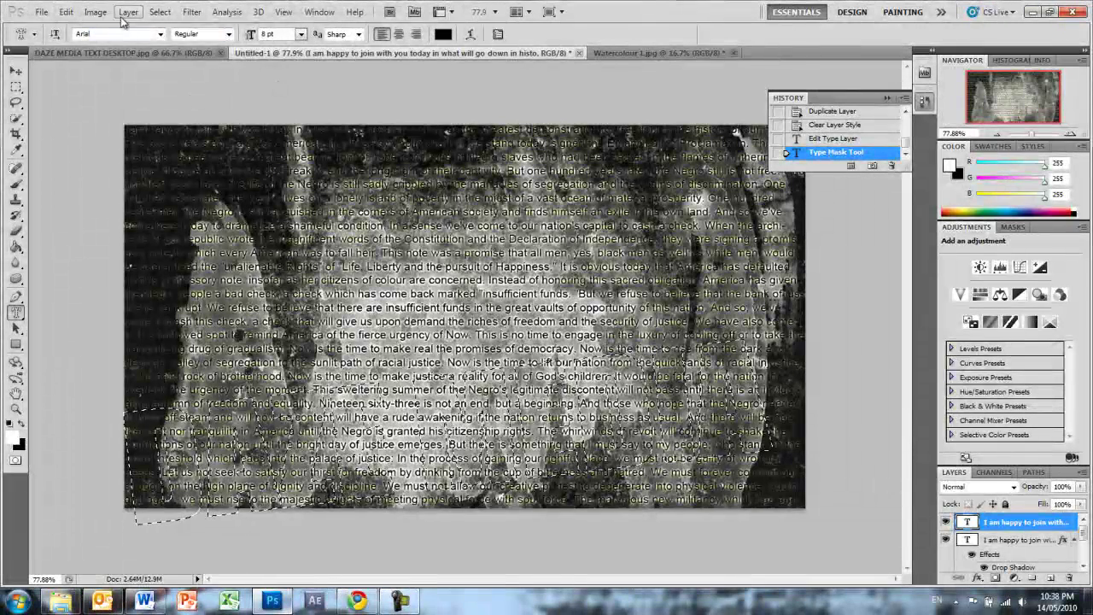
click(125, 13)
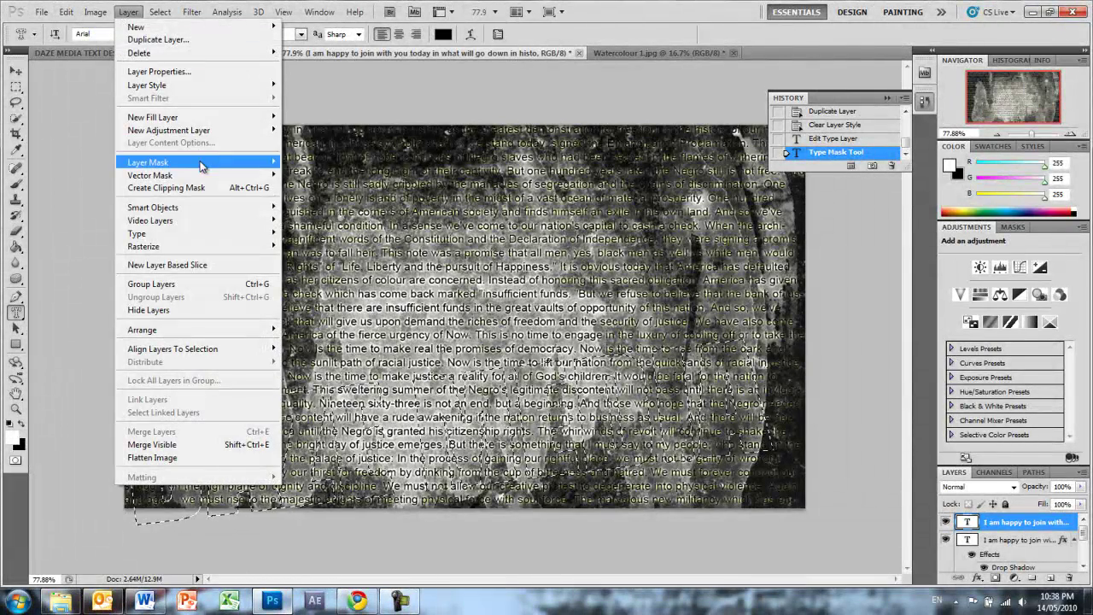
mouse_move(211, 162)
click(322, 187)
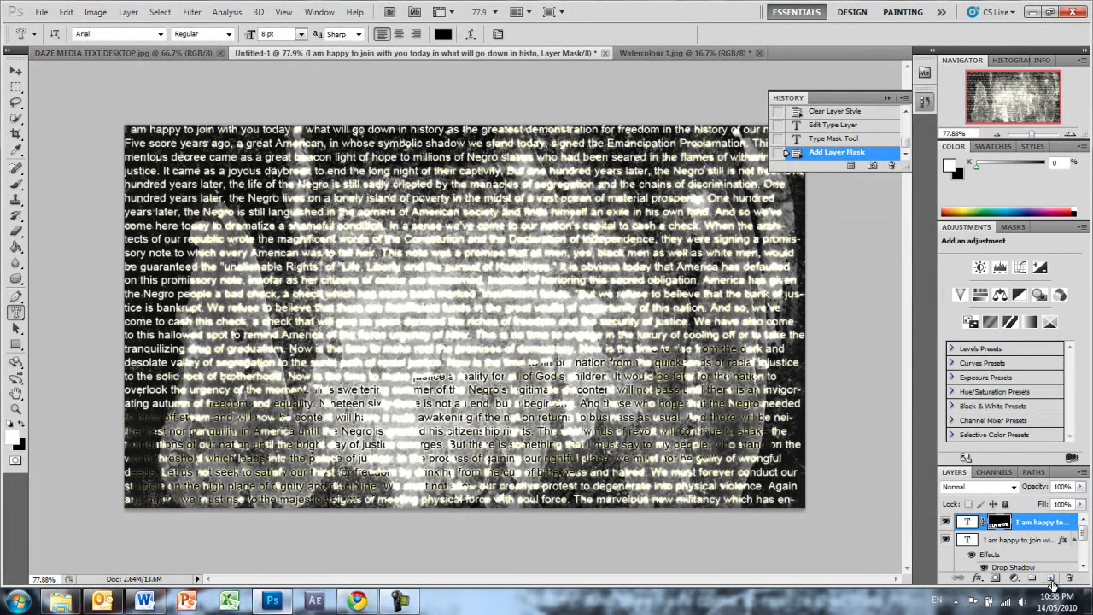
click(1051, 579)
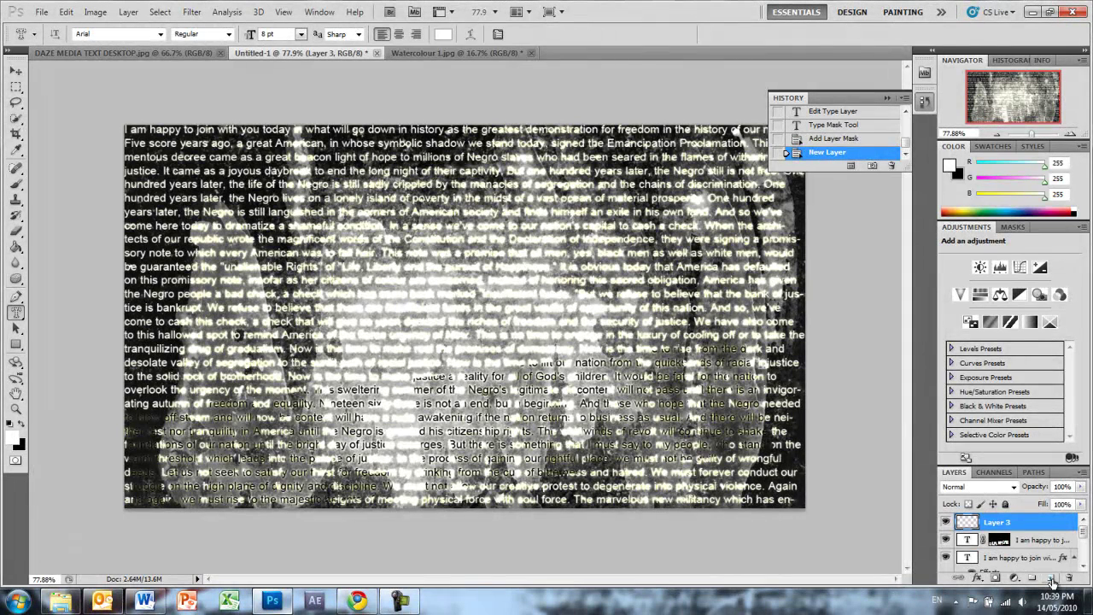
Reload the lettering selection from the layer mask and make black the foreground colour.
ctrl+click(1013, 544)
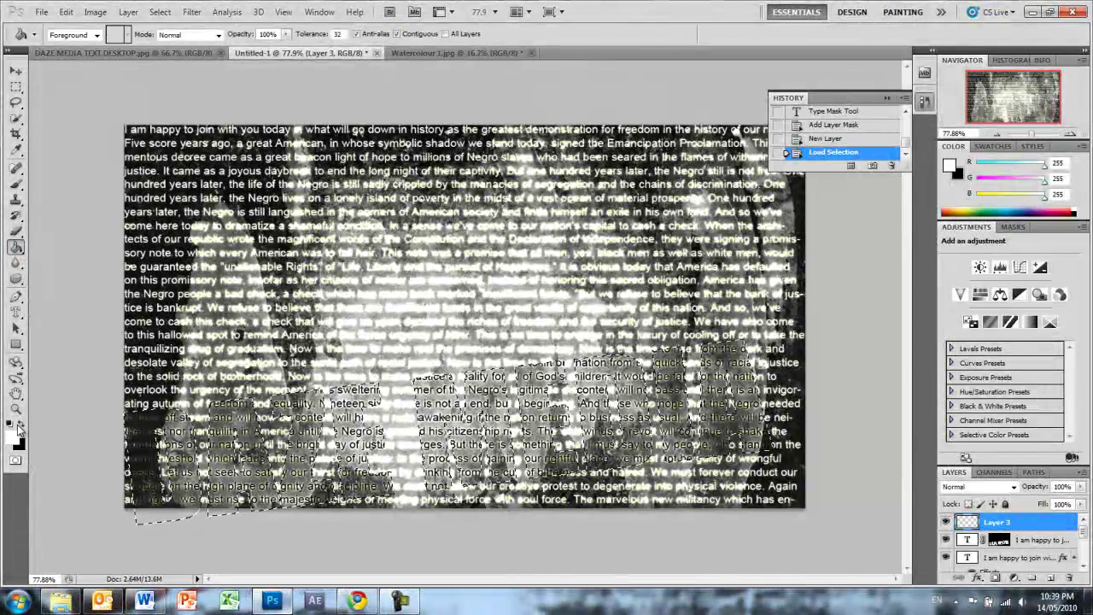
click(23, 427)
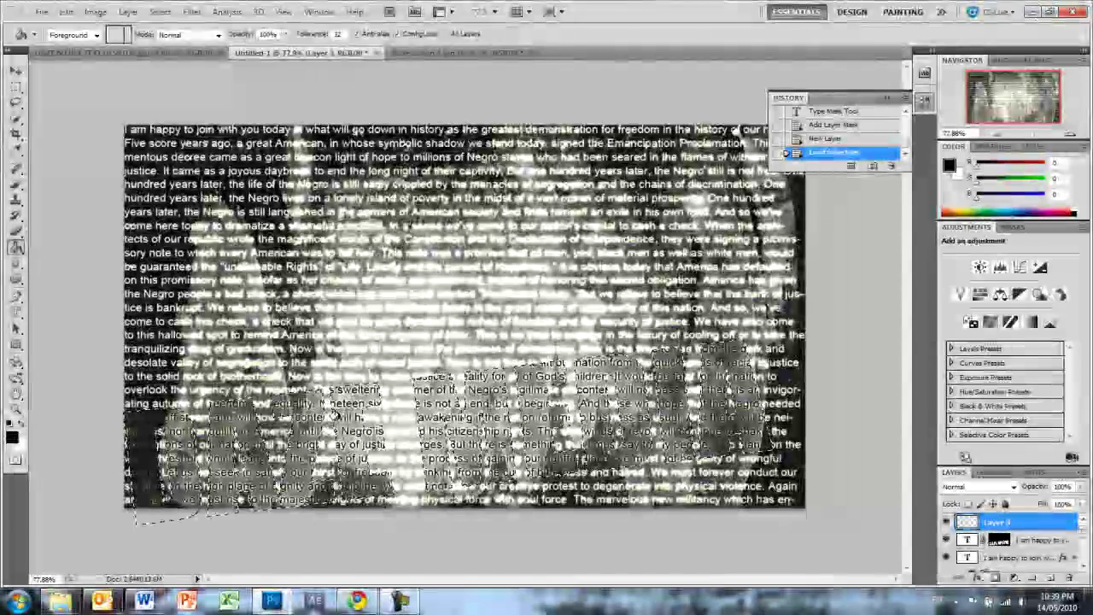
Fill the lettering selection black on Layer 3 and blend it in Soft Light mode.
click(539, 416)
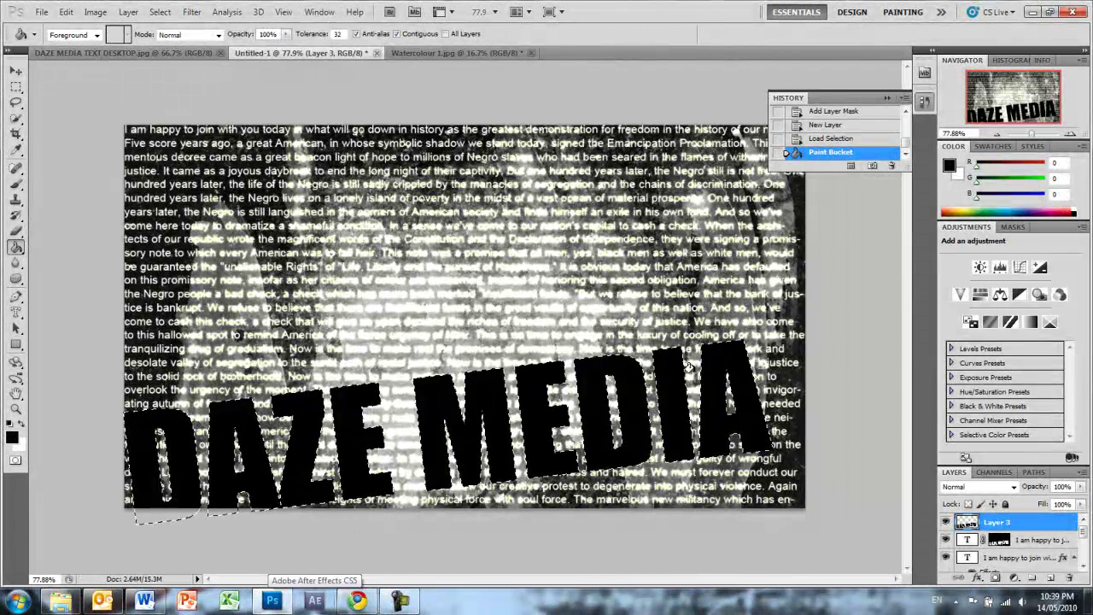
click(1013, 486)
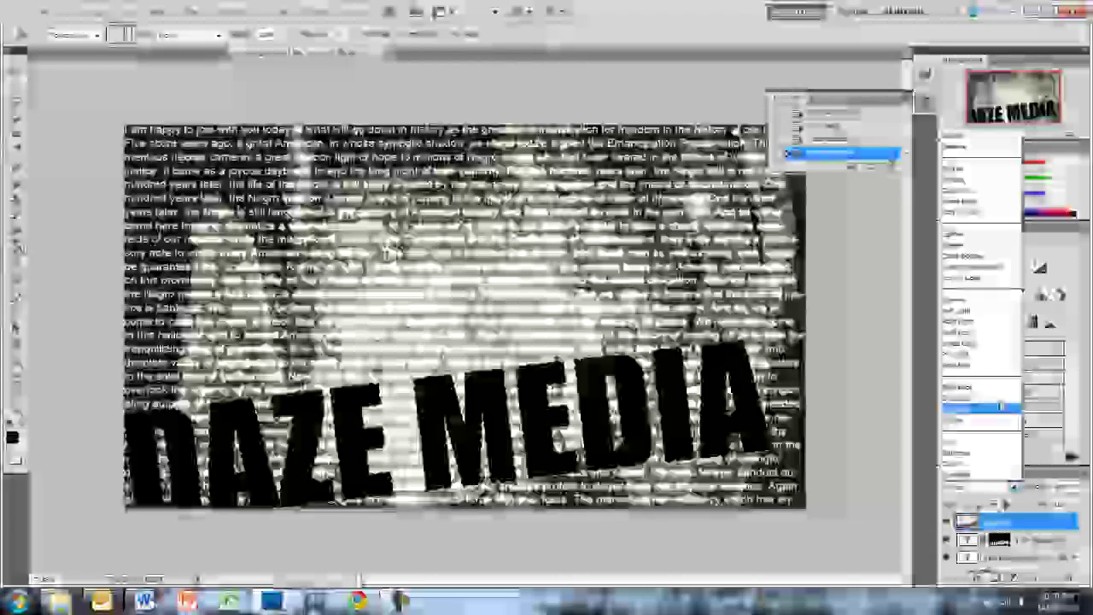
click(989, 310)
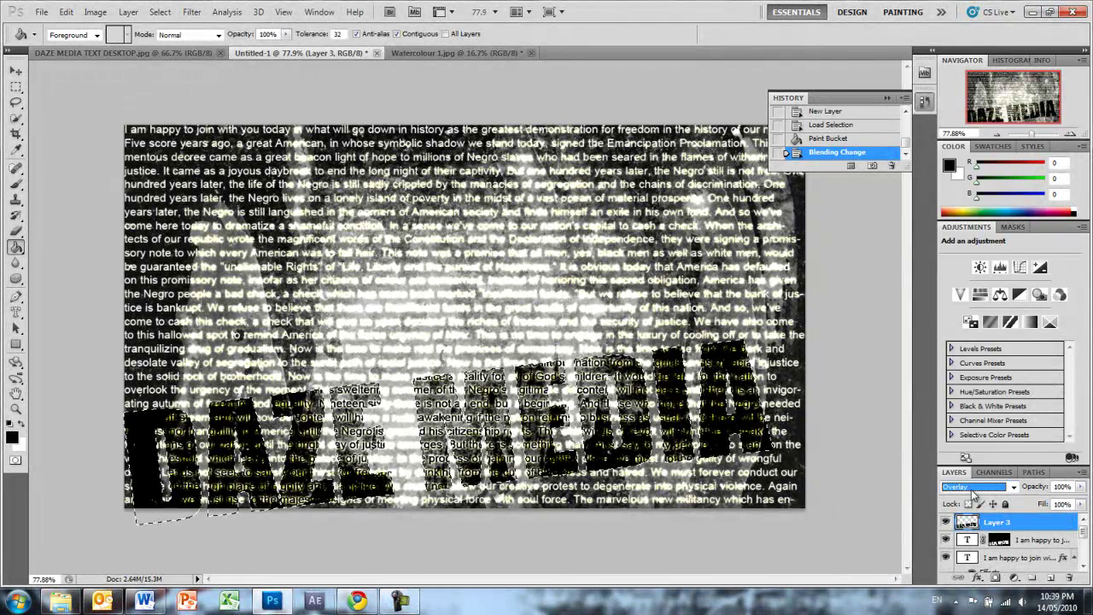
click(973, 487)
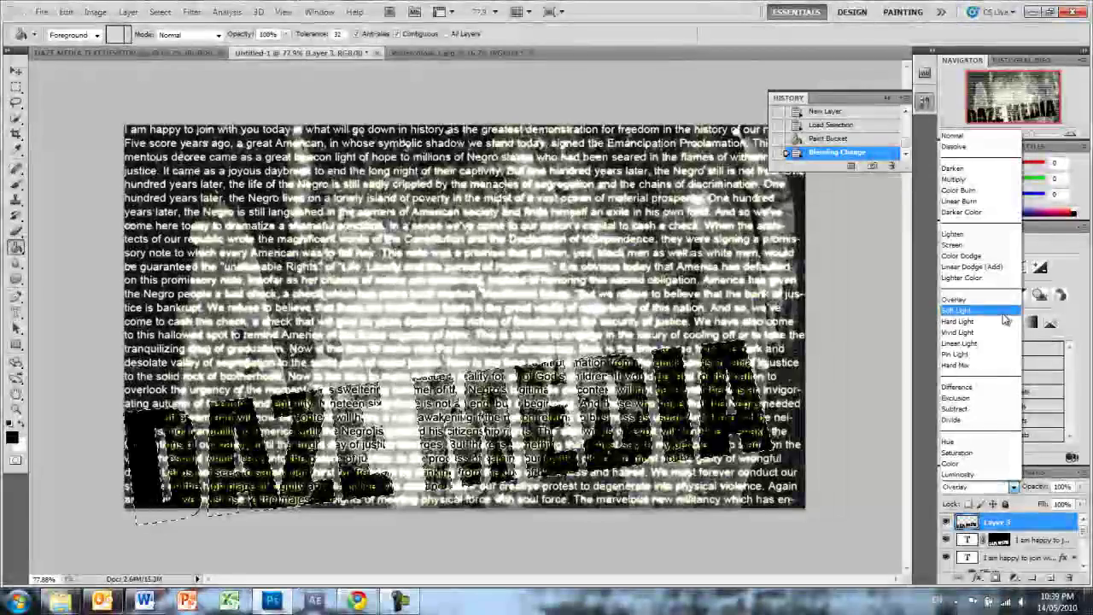
click(988, 322)
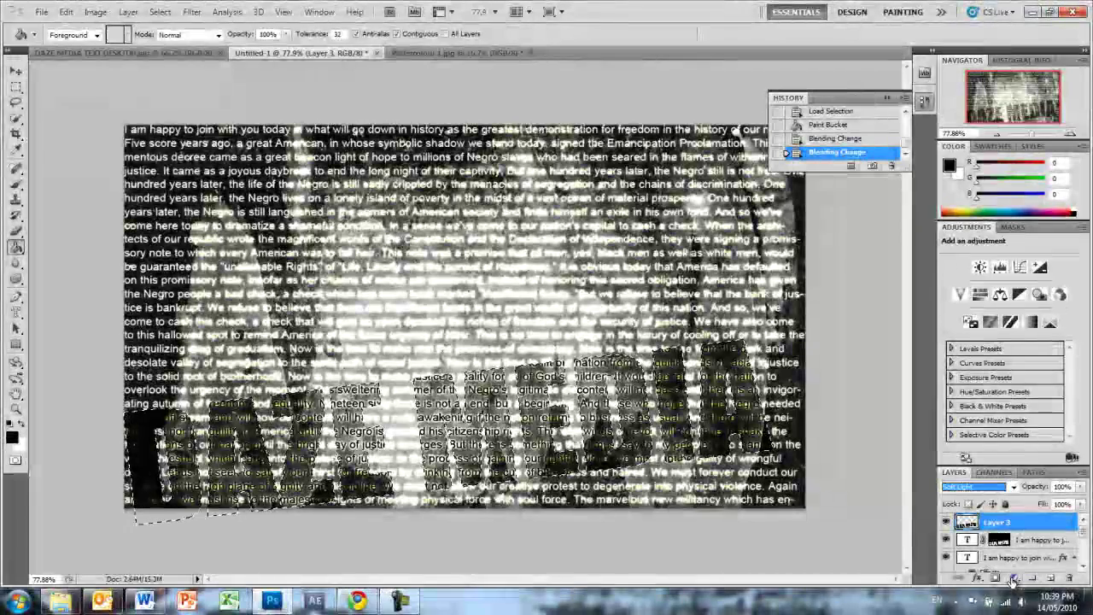
Add a Gradient Map adjustment layer running from dark red 9d0000 to pale pink ffb2b2.
click(1015, 579)
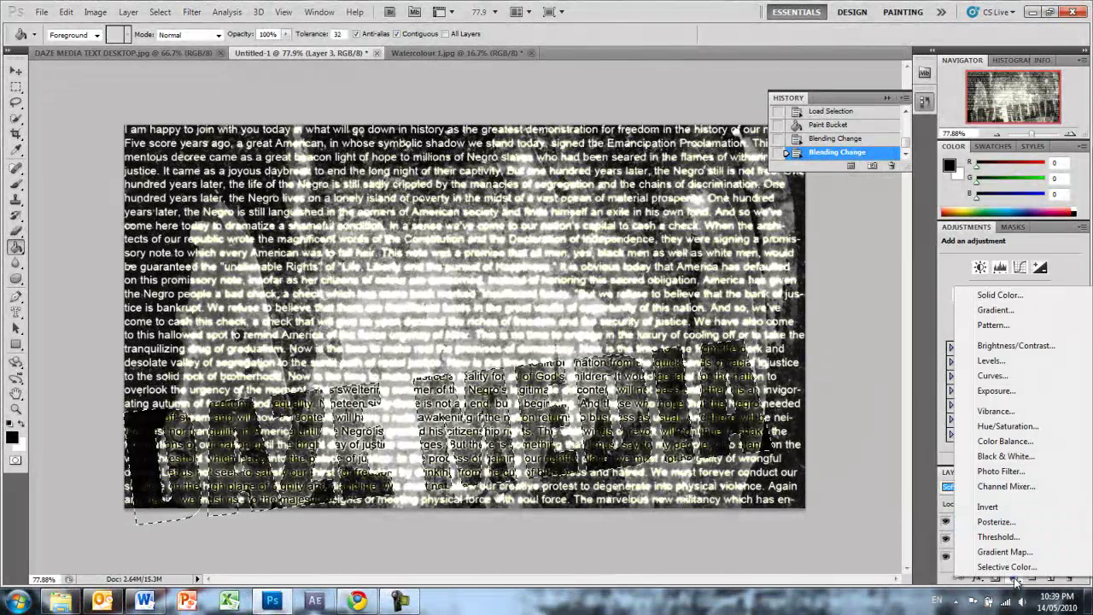
click(1008, 553)
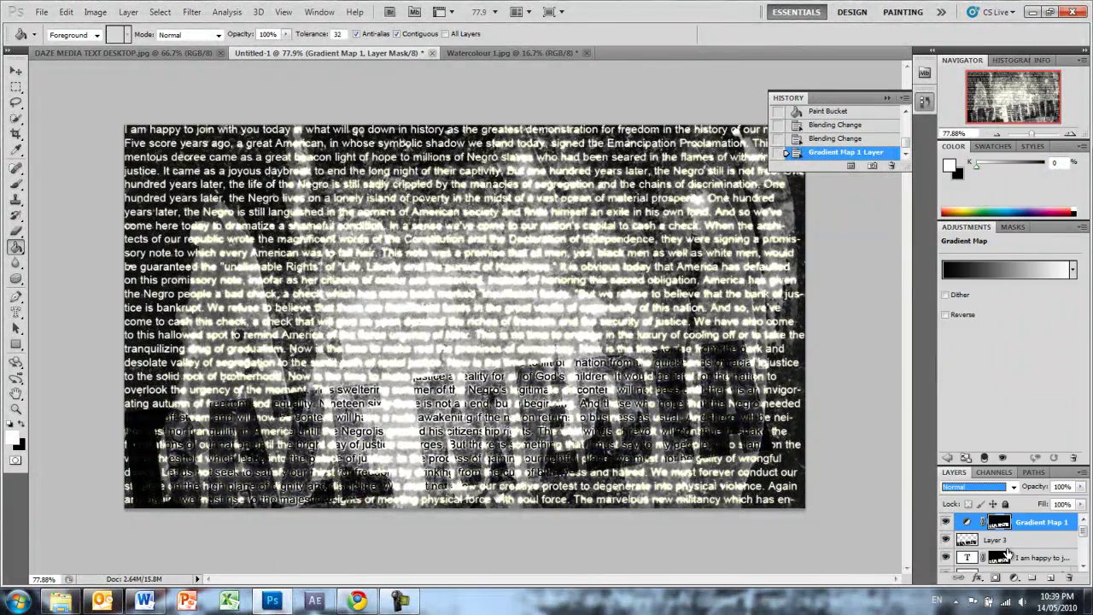
click(999, 269)
click(561, 342)
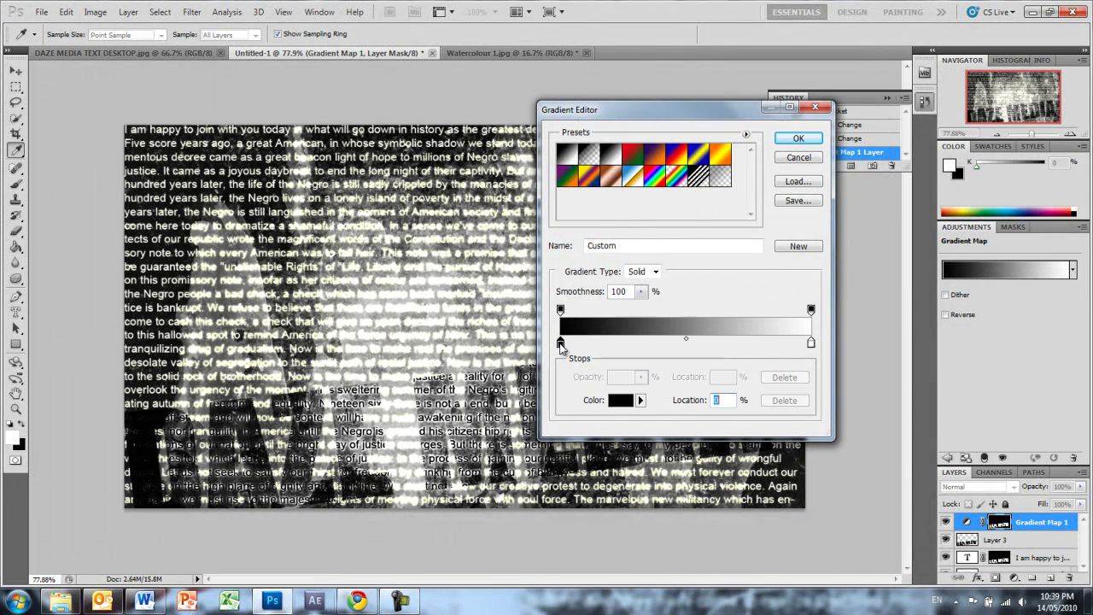
click(621, 400)
mouse_move(470, 236)
mouse_down()
mouse_move(517, 237)
mouse_move(543, 216)
mouse_up()
click(684, 142)
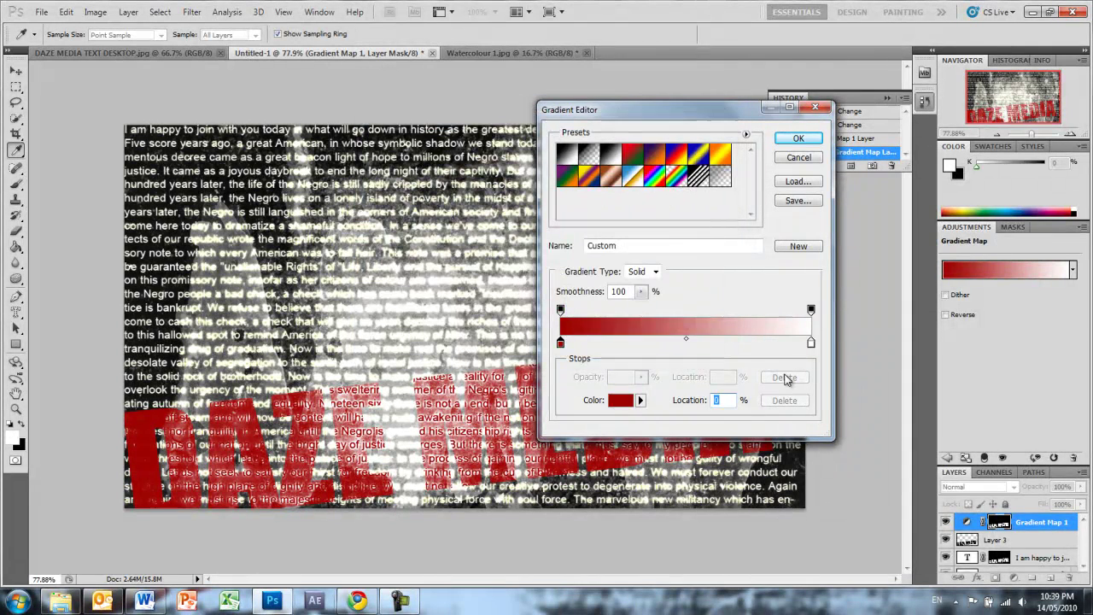
click(811, 343)
click(619, 401)
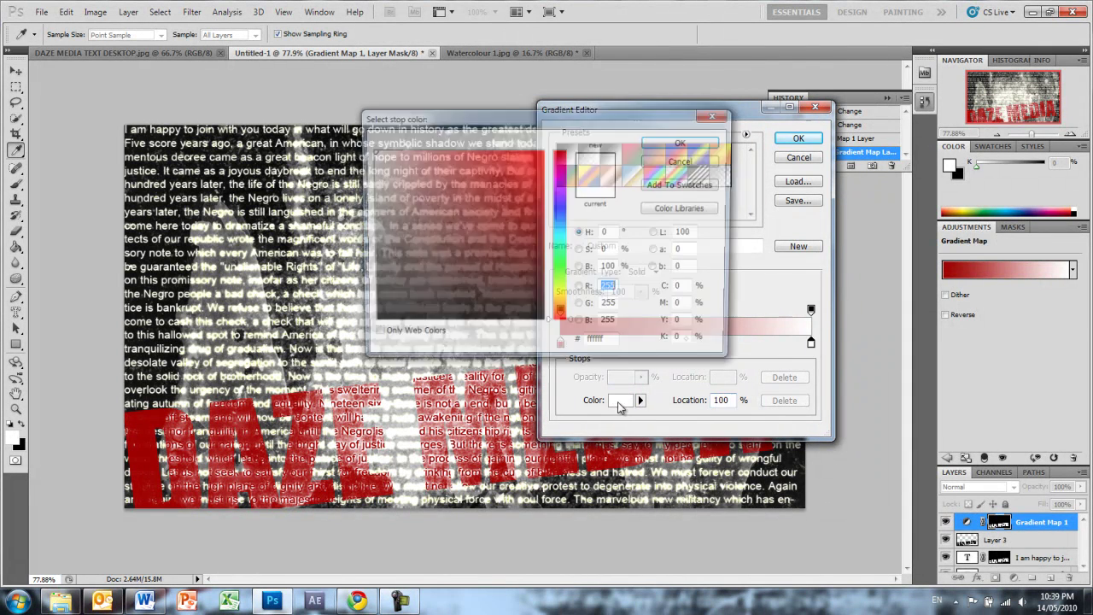
drag(478, 160, 421, 150)
click(671, 142)
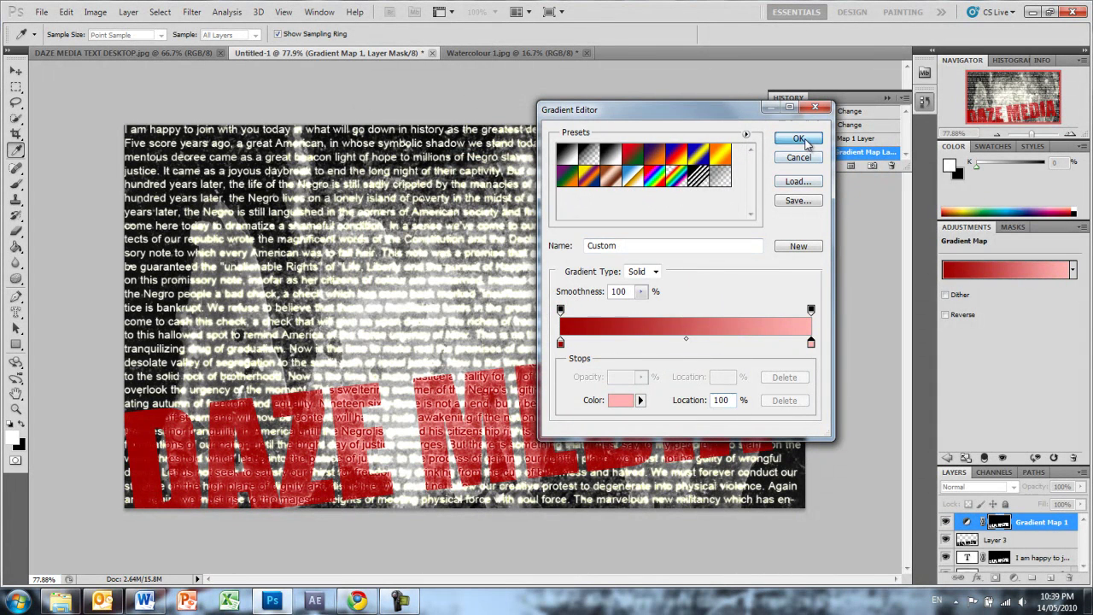
click(801, 141)
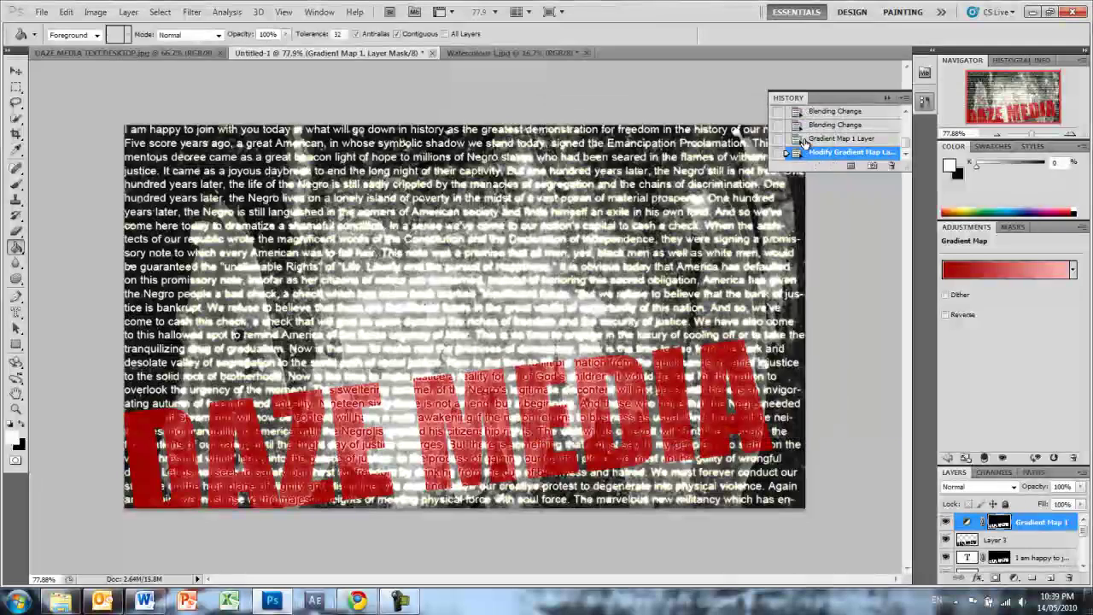
Blend Gradient Map 1 in Overlay after comparing Soft Light, and add an empty Layer 4.
click(976, 488)
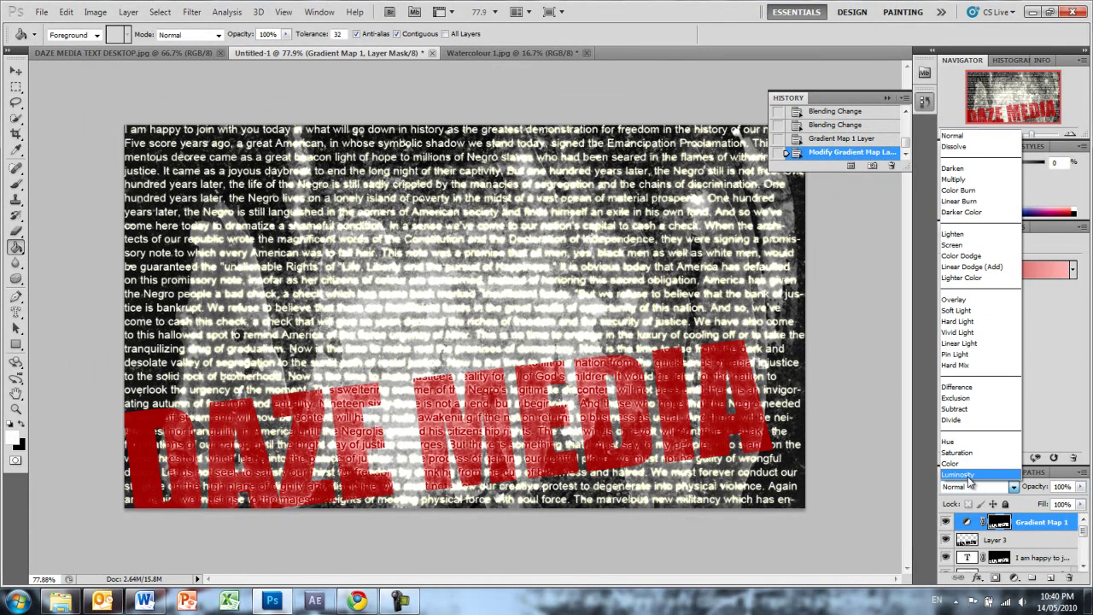
click(967, 310)
key(Up)
key(Down)
key(Up)
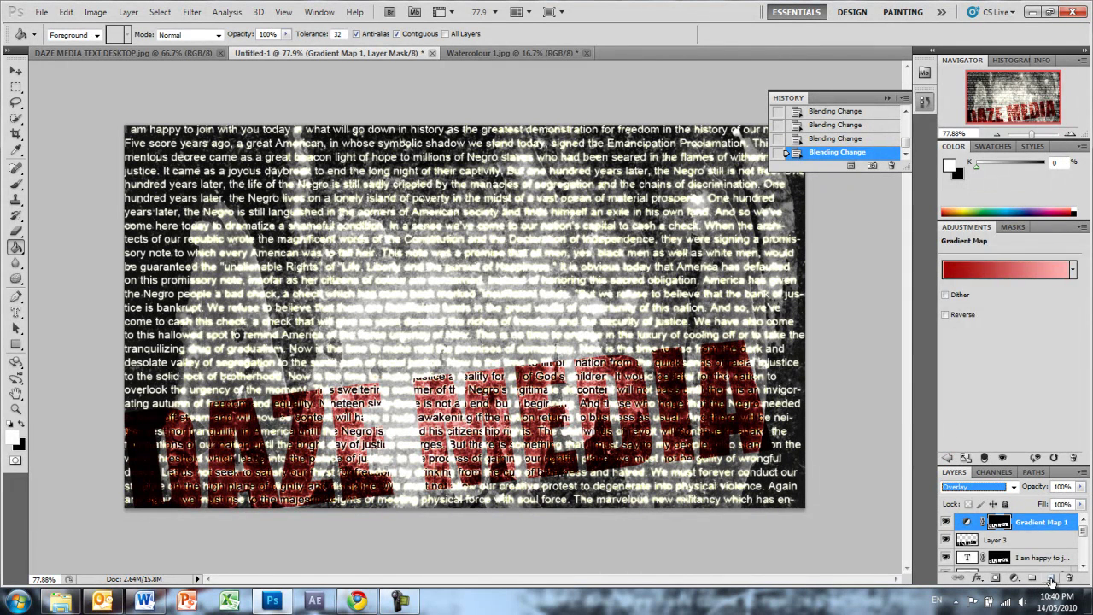
click(1049, 579)
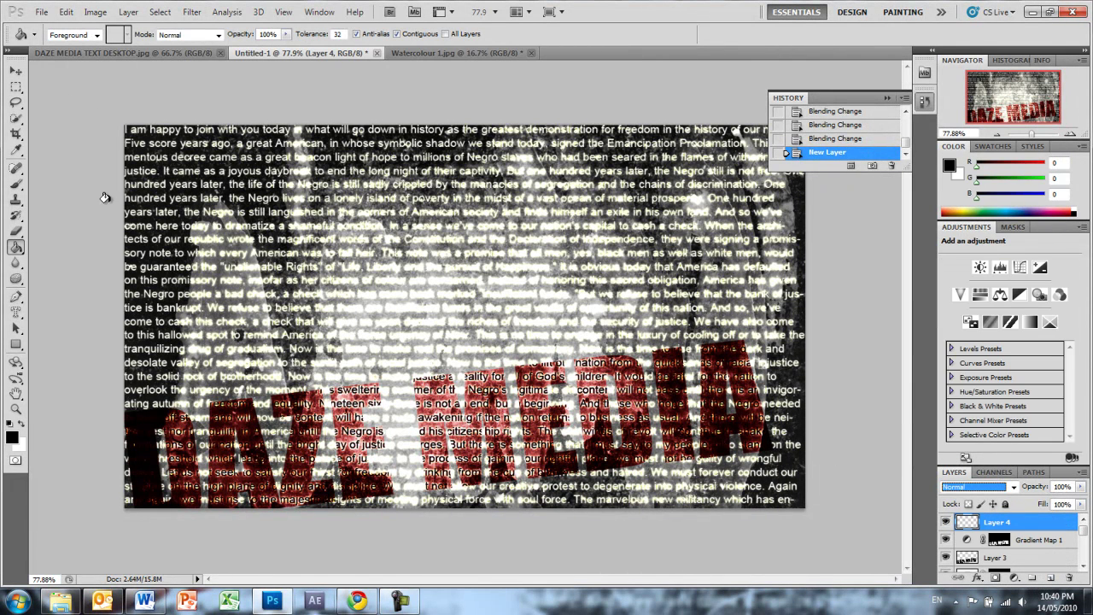
Select the Brush tool with a soft round tip sized down to 50 px.
click(18, 185)
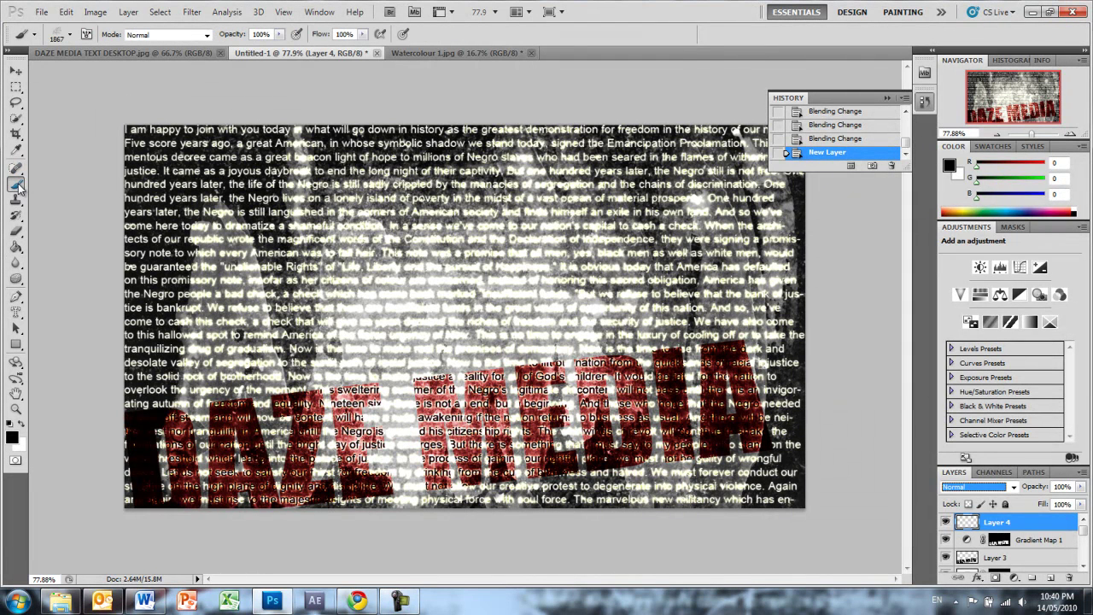
right_click(296, 242)
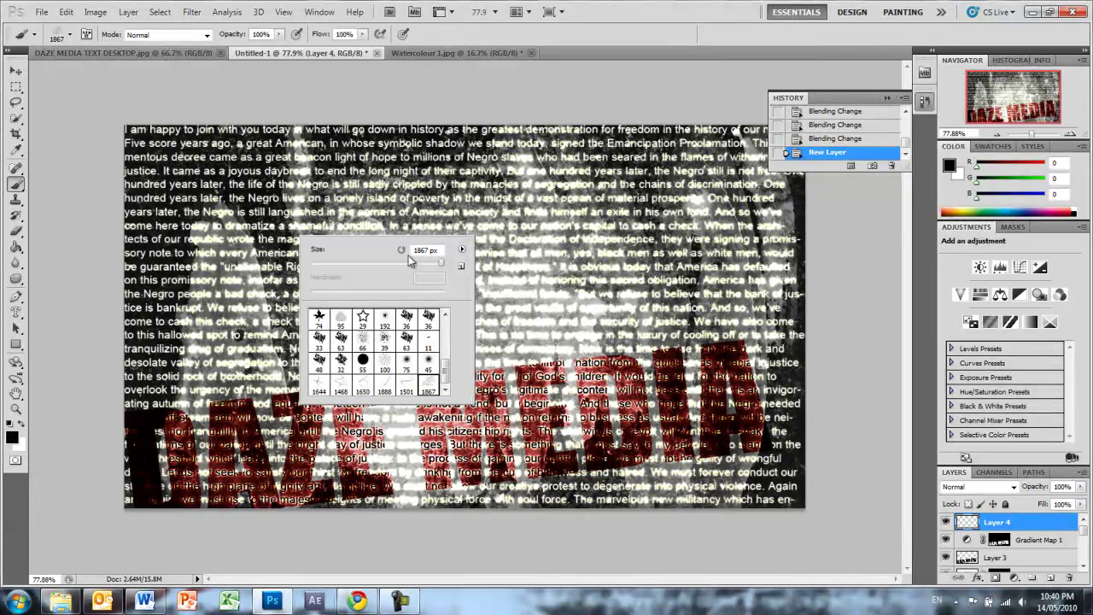
scroll(439, 363, up, 10)
click(319, 318)
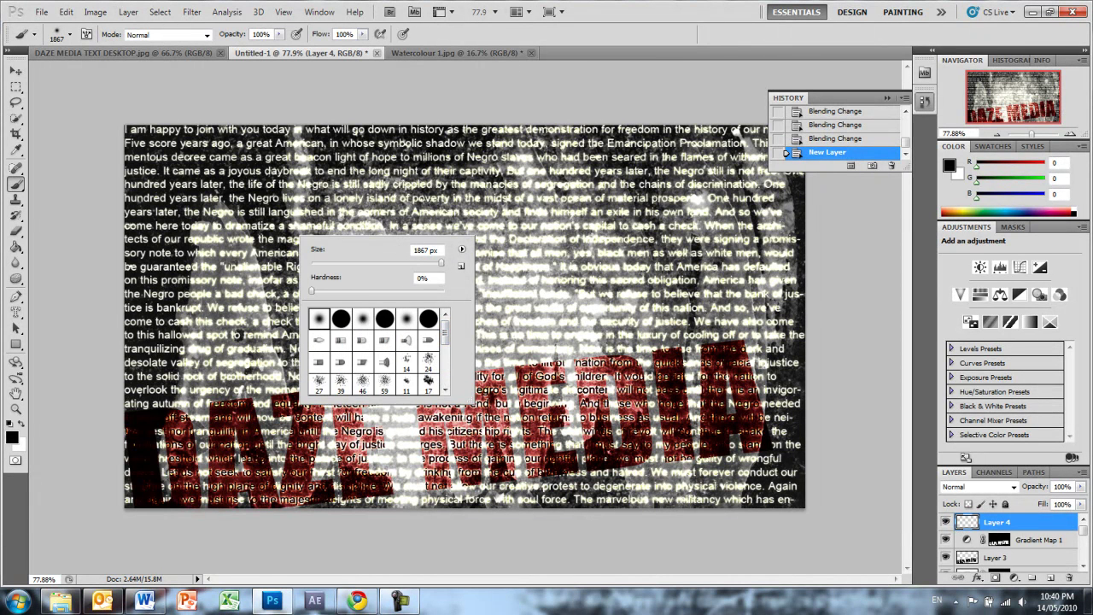
drag(441, 265, 344, 262)
Choose the abstract_lines_vol1.abr file to load as an additional brush set.
click(462, 250)
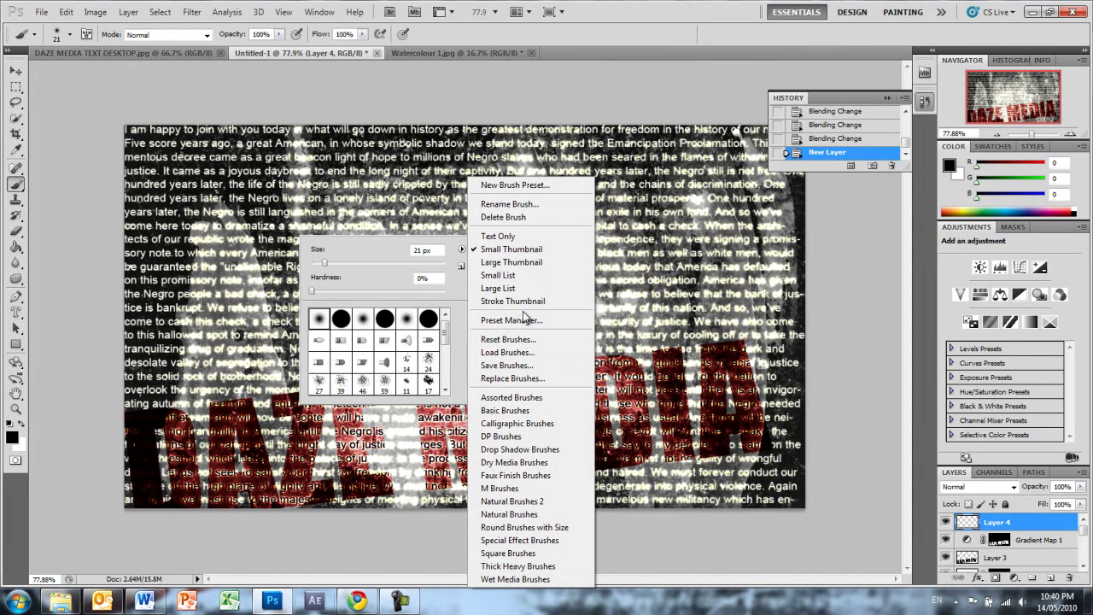
click(510, 352)
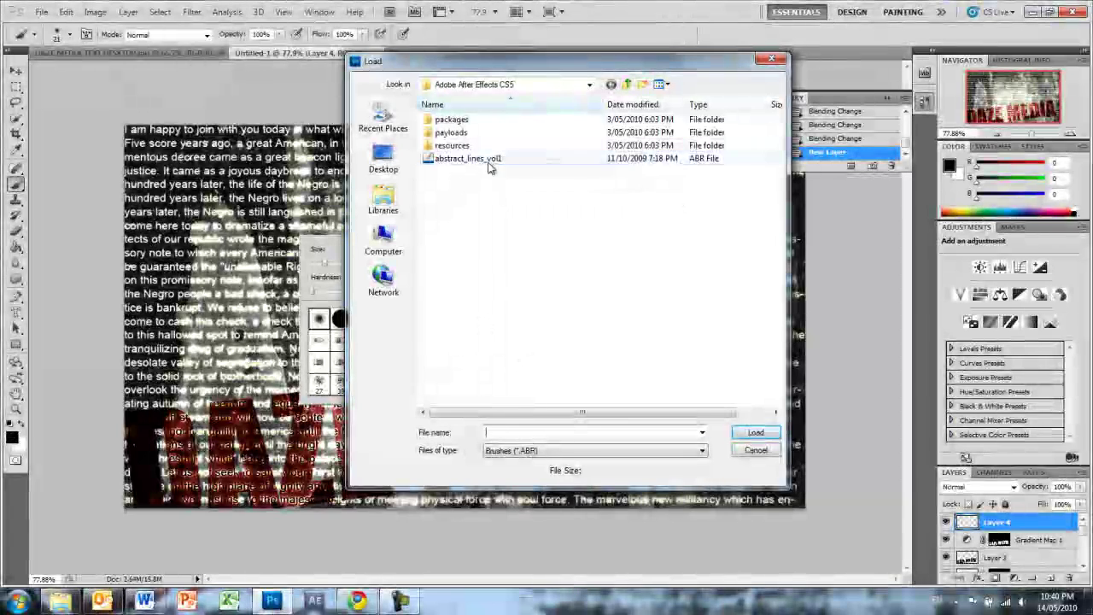
click(469, 159)
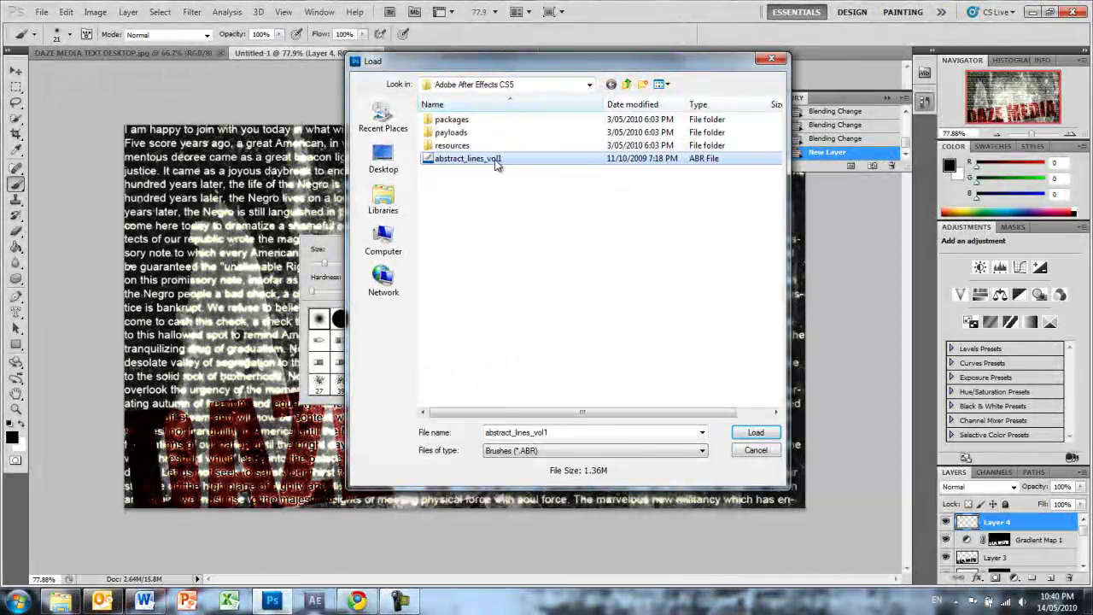
Load the abstract-lines brushes, choose brush 1867, and make white the foreground colour.
click(746, 432)
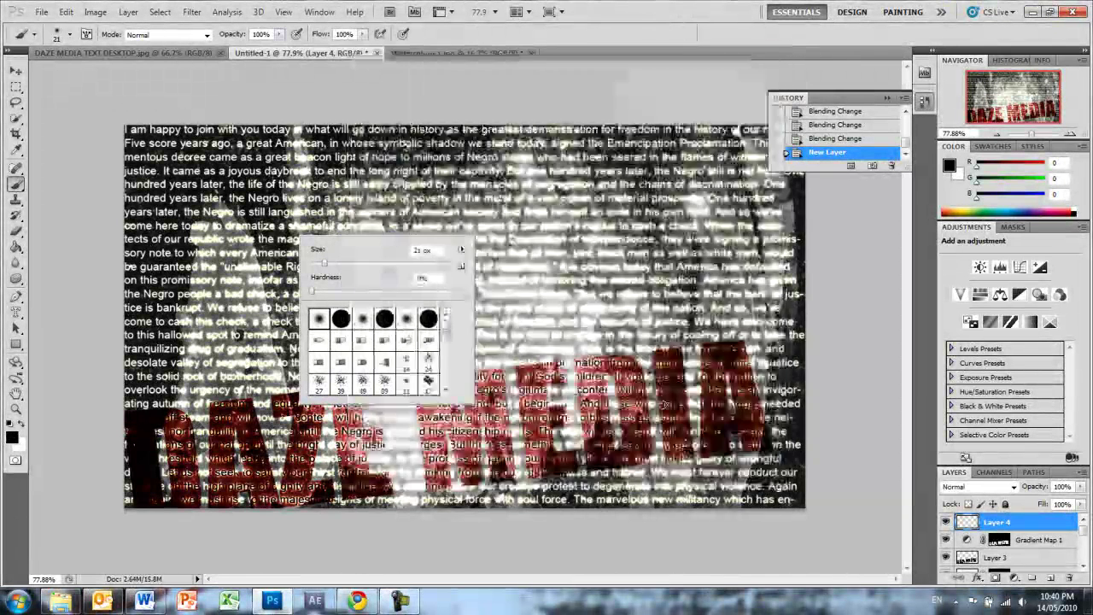
drag(447, 319, 446, 385)
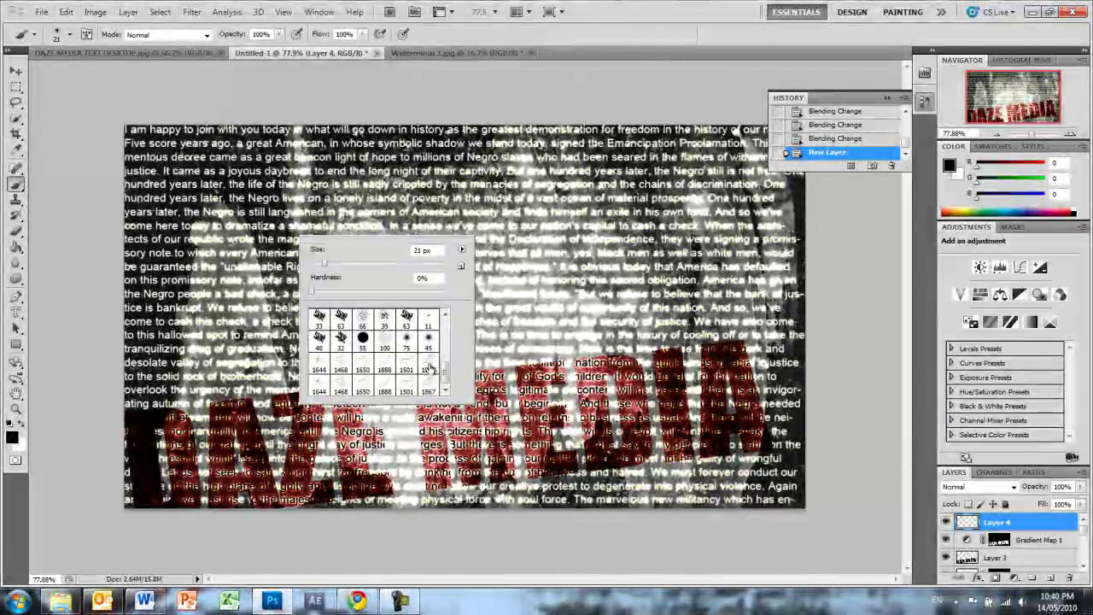
click(429, 370)
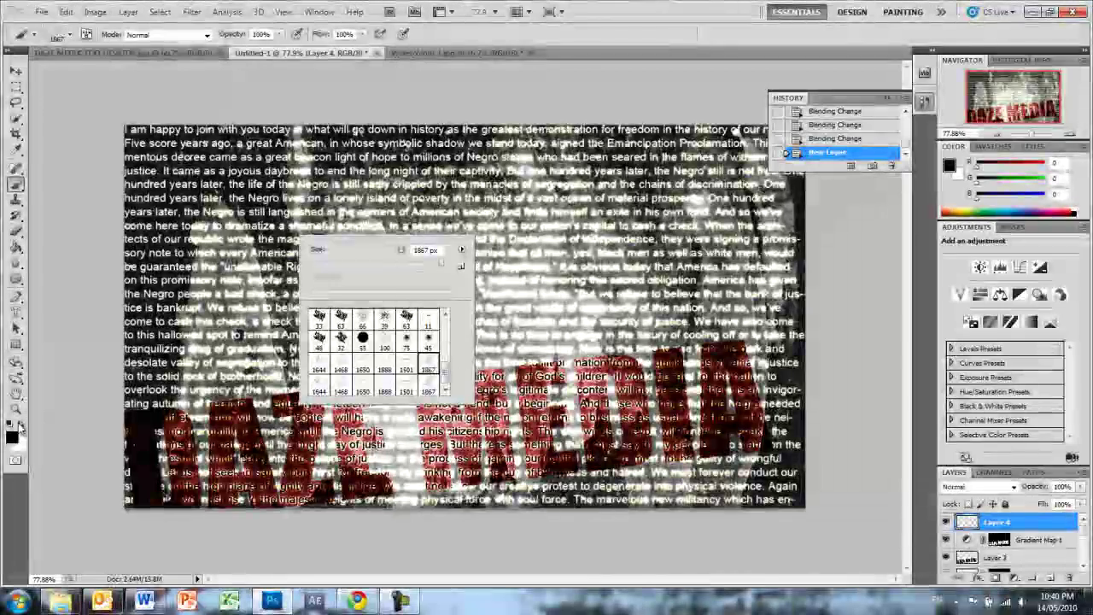
click(21, 426)
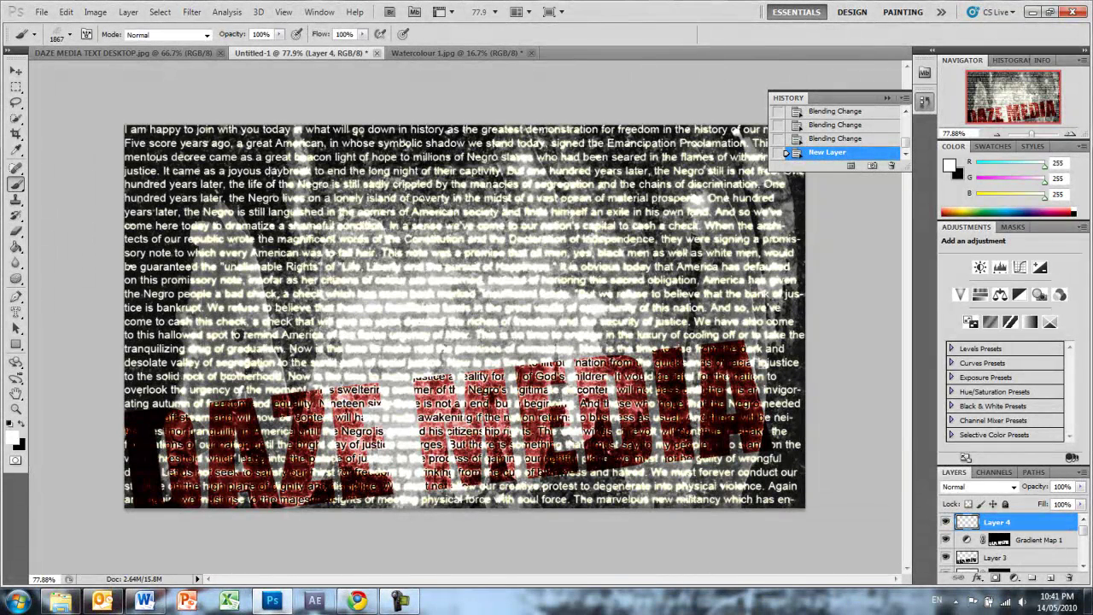
Stamp white 1867 swirl lines across the centre and left of Layer 4.
click(598, 325)
click(530, 342)
click(632, 299)
click(564, 376)
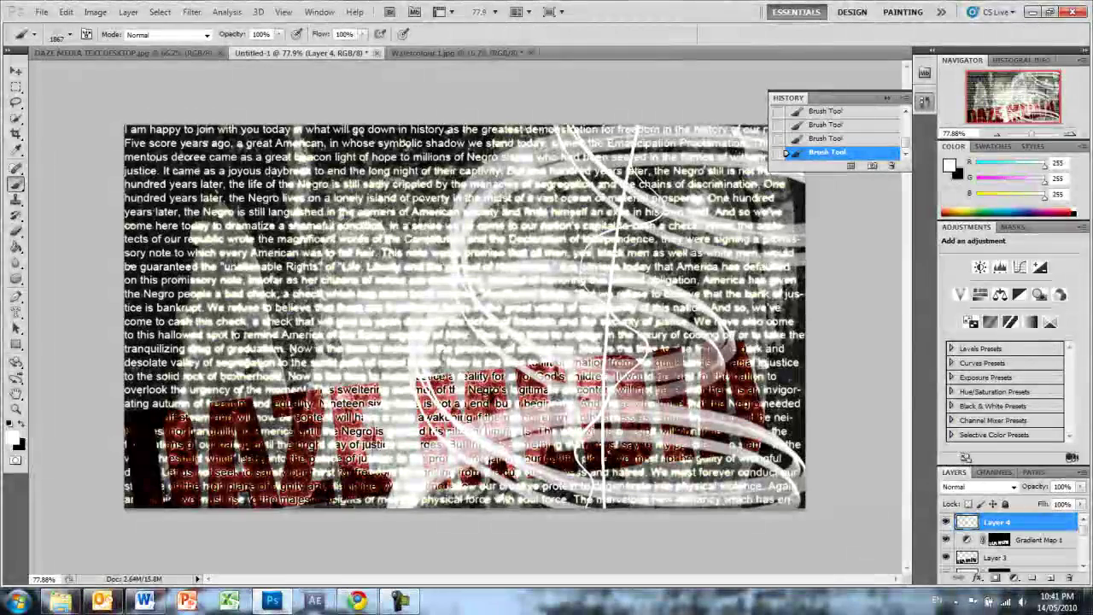
click(282, 316)
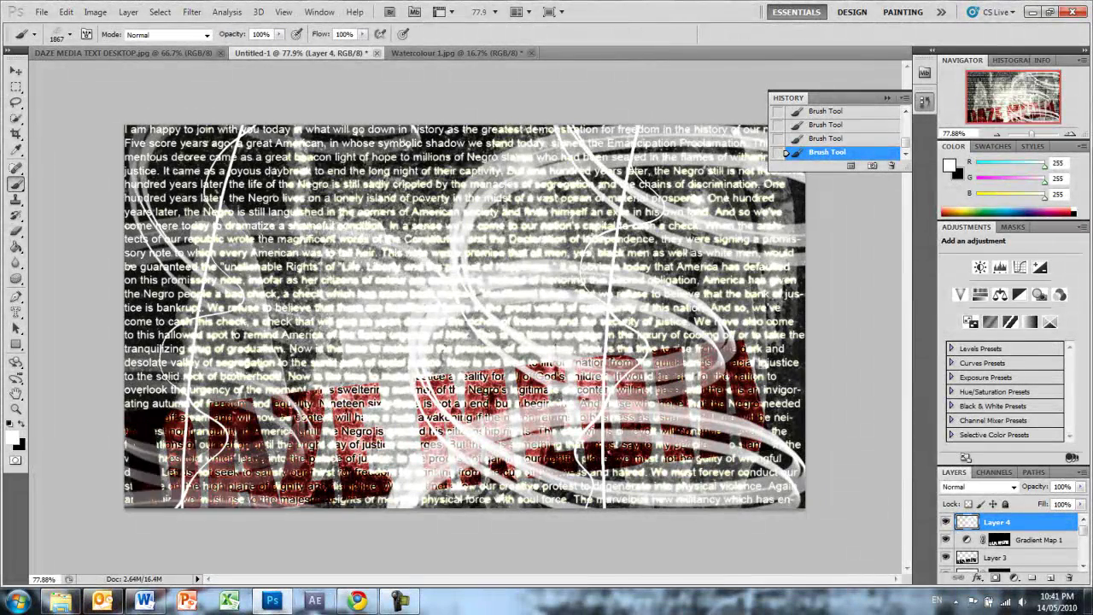
click(282, 325)
click(376, 316)
click(359, 308)
click(291, 367)
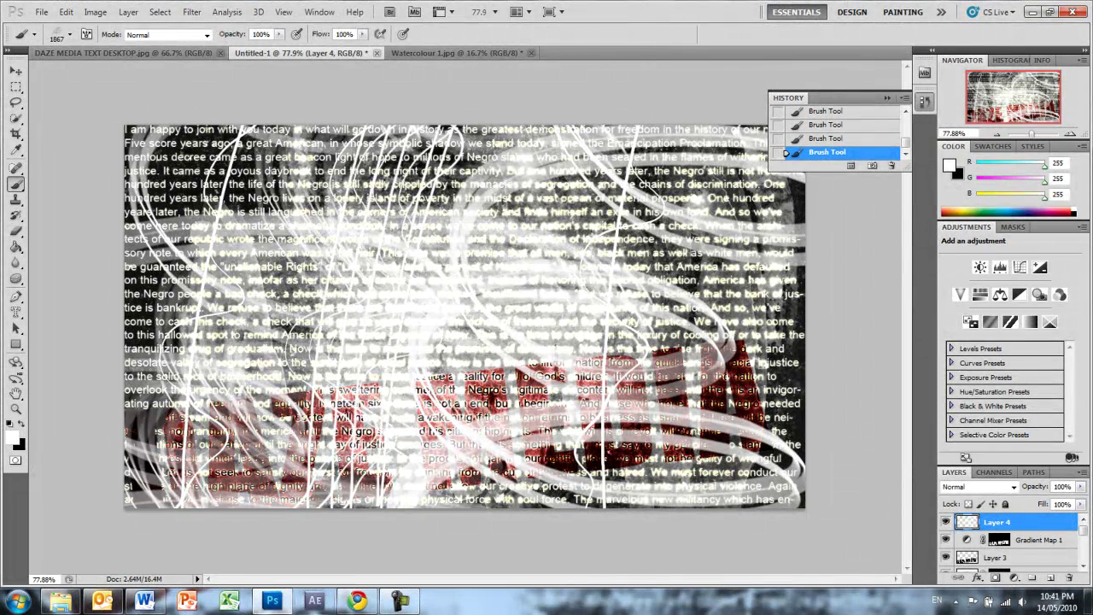
click(384, 171)
click(316, 401)
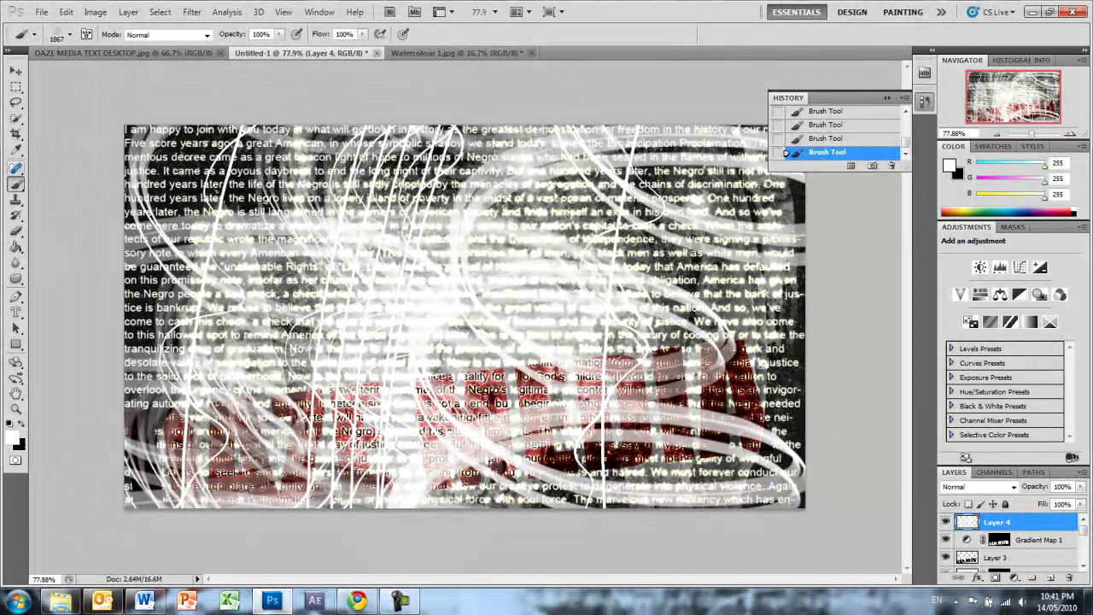
Switch to the 1644 abstract-lines brush and paint denser white strokes across the middle.
right_click(19, 188)
right_click(374, 293)
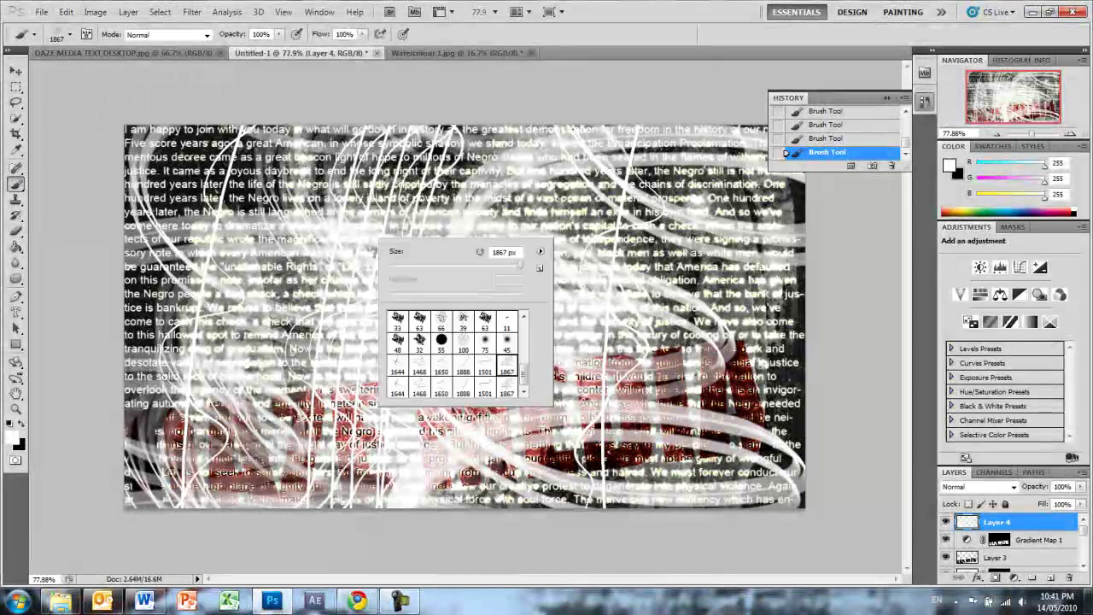
click(397, 367)
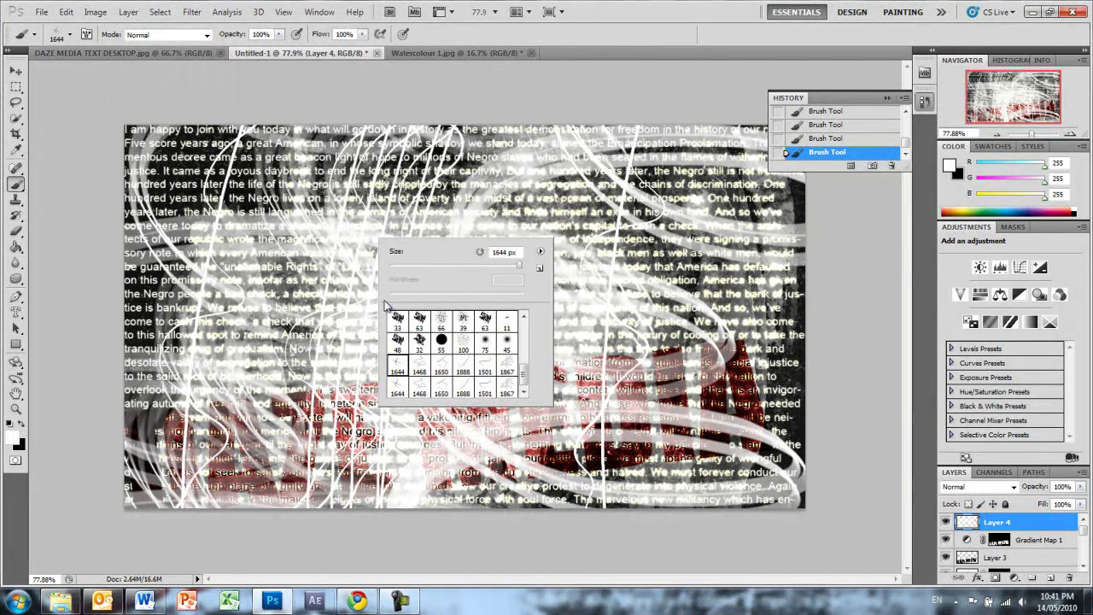
click(752, 341)
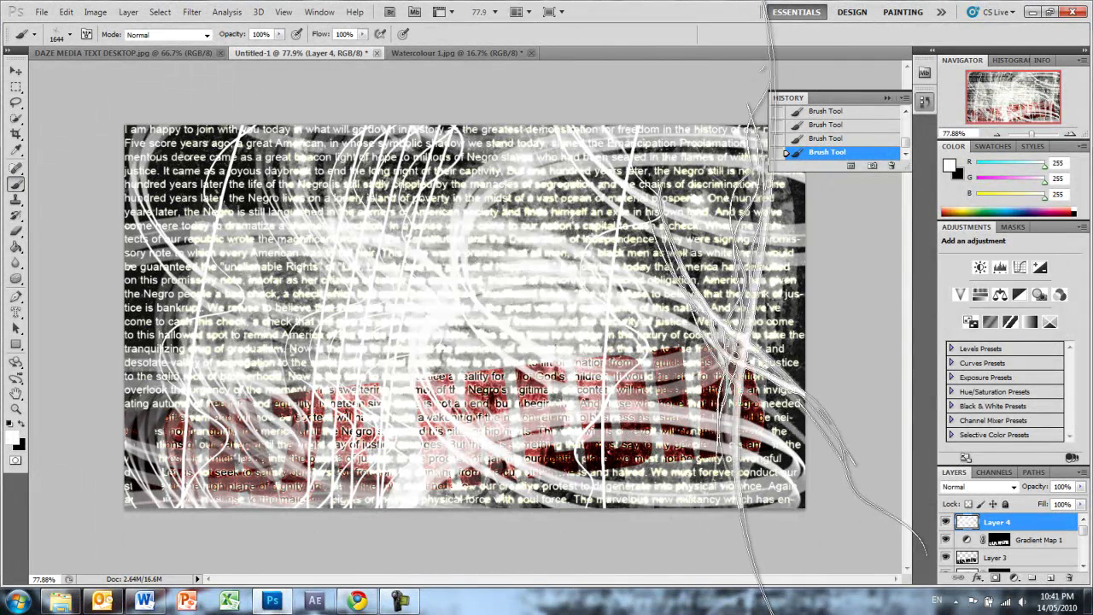
drag(752, 342, 239, 341)
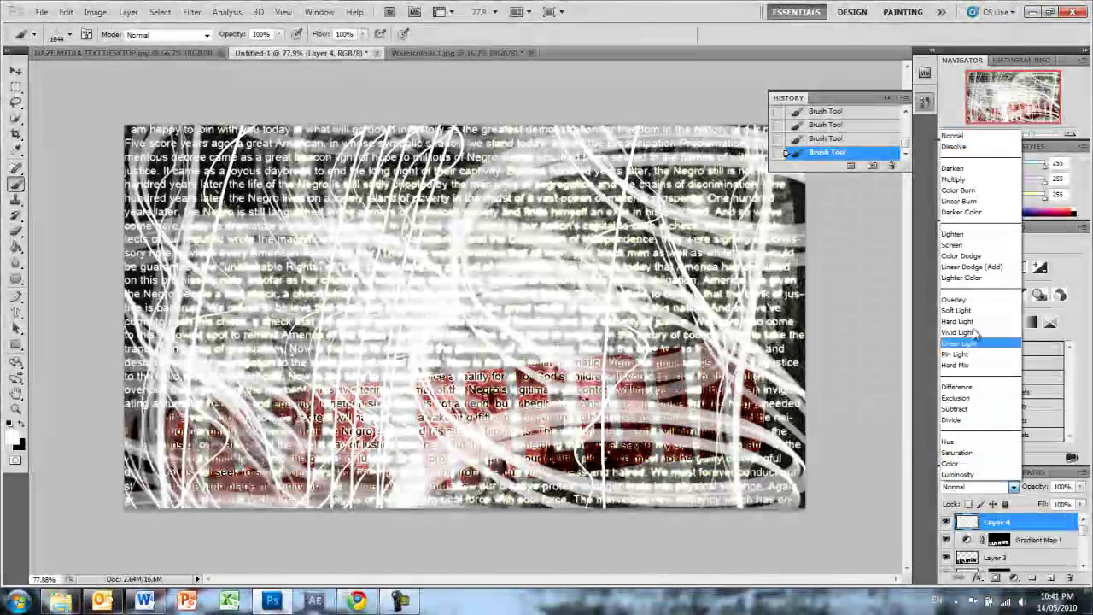
Set Layer 4's blend mode to Overlay so the red lettering shows through the strokes.
click(958, 301)
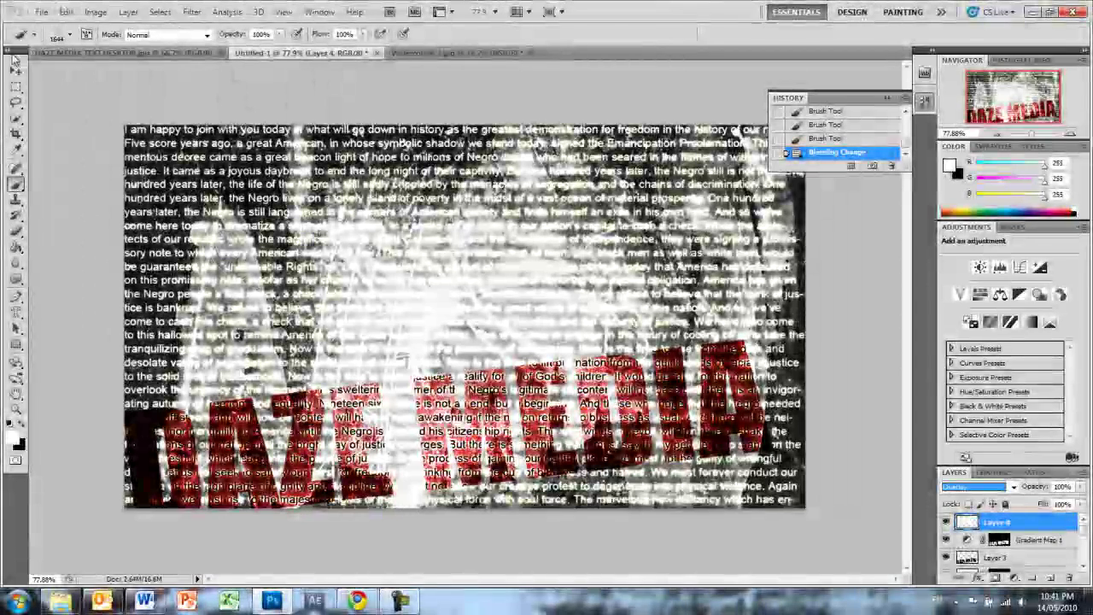
click(15, 72)
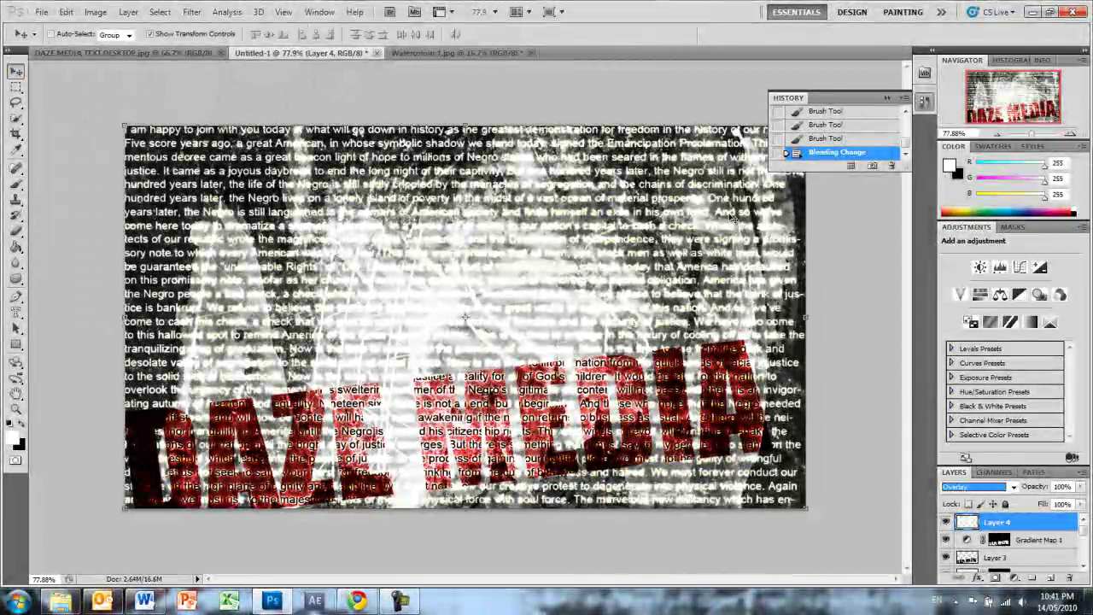